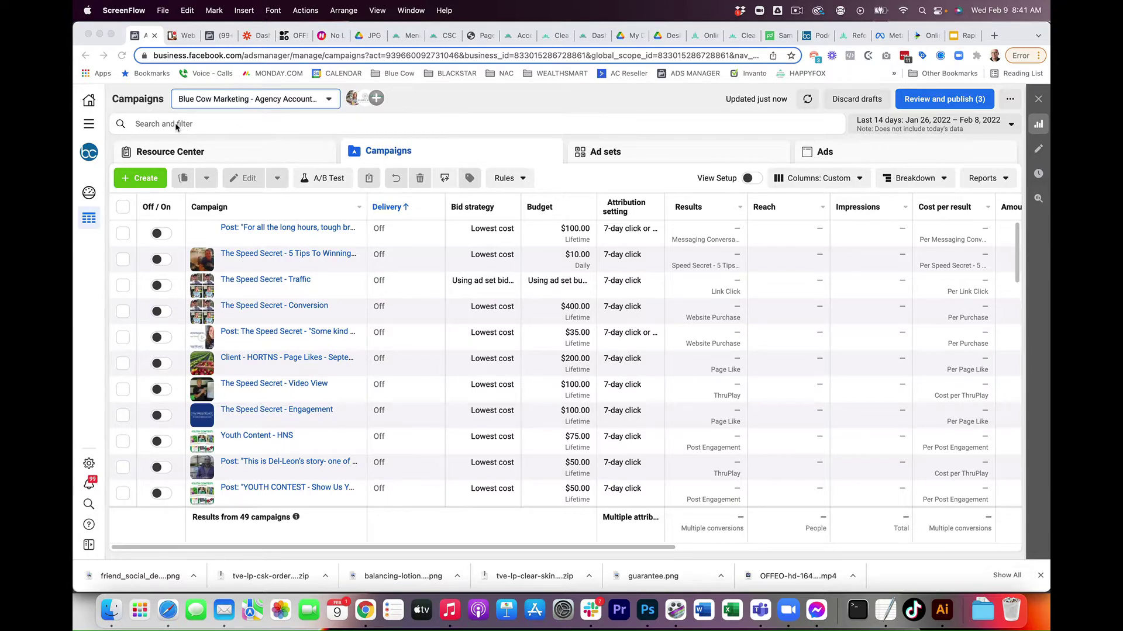
Step: Open Creative Hub from the All tools menu's Advertise section in Ads Manager
click(92, 126)
click(89, 124)
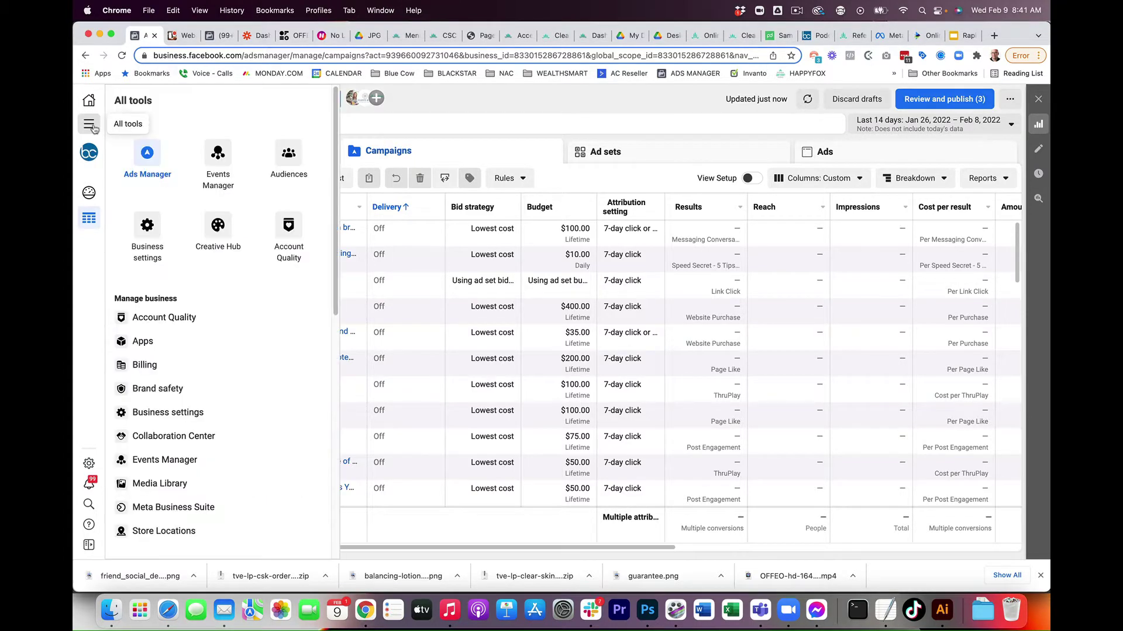
scroll(213, 287, down, 10)
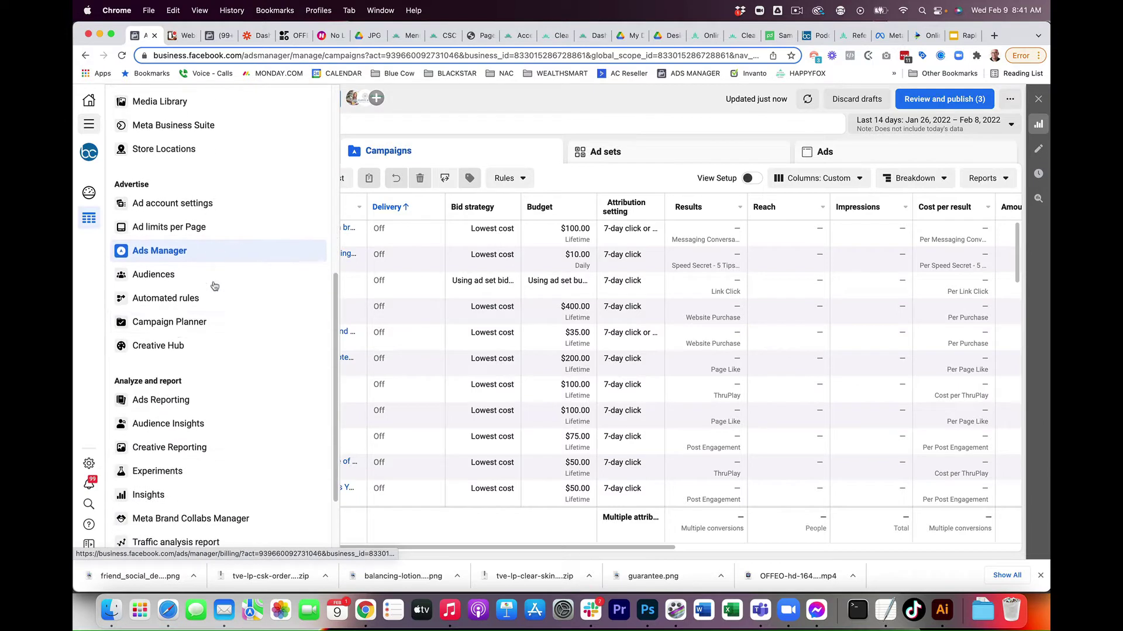
click(161, 351)
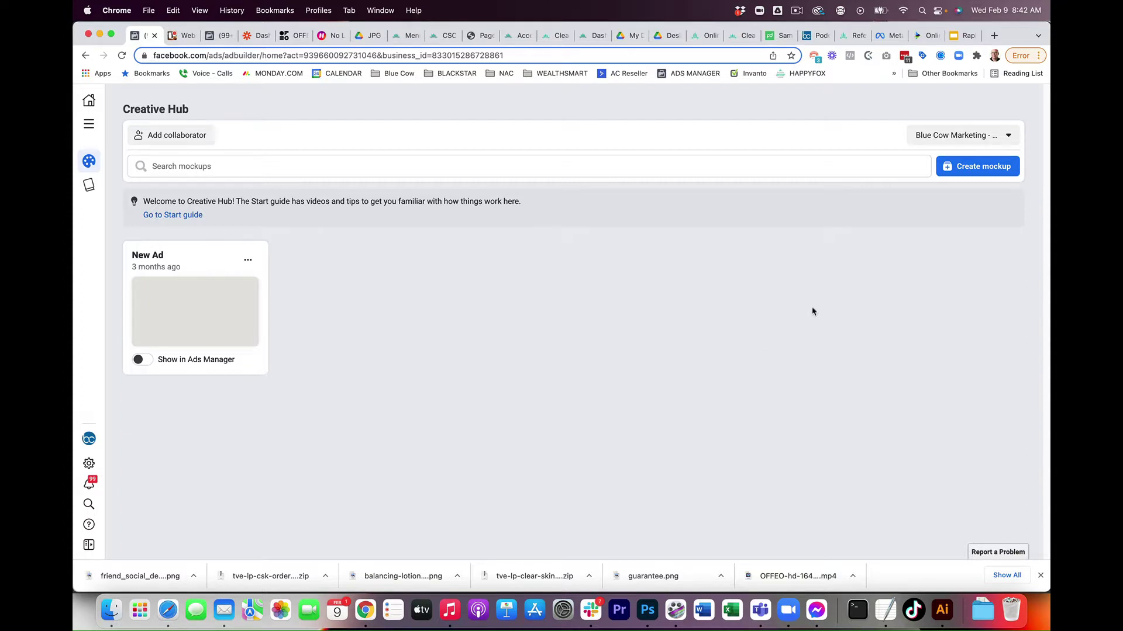
Step: Switch the Creative Hub ad account to WealthSmart Inc
click(966, 136)
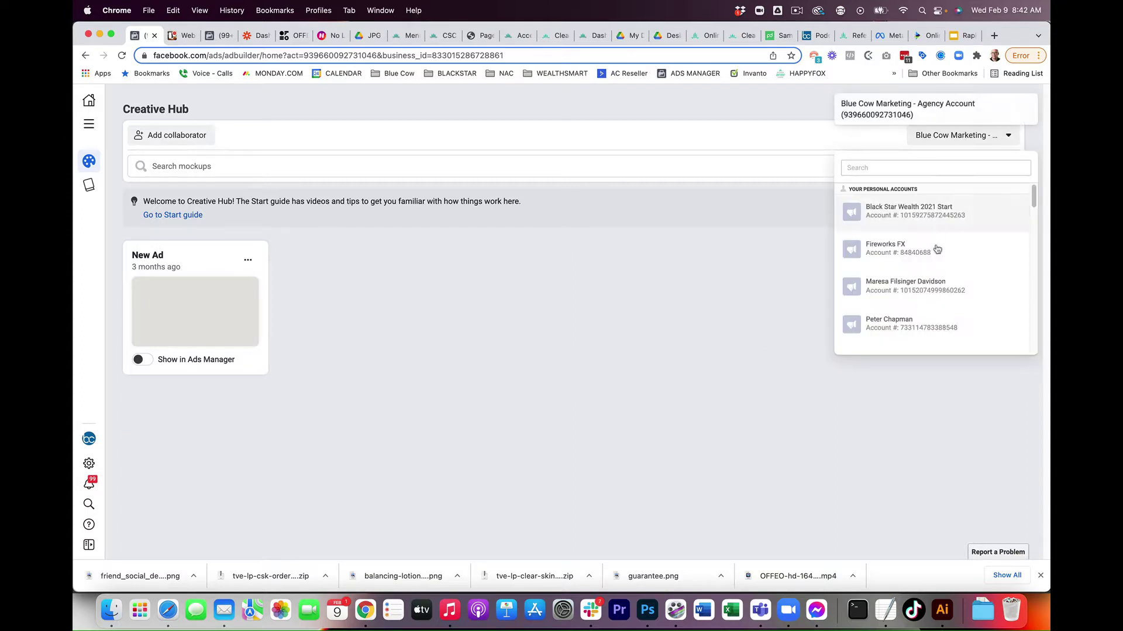
scroll(935, 269, down, 10)
scroll(936, 270, down, 5)
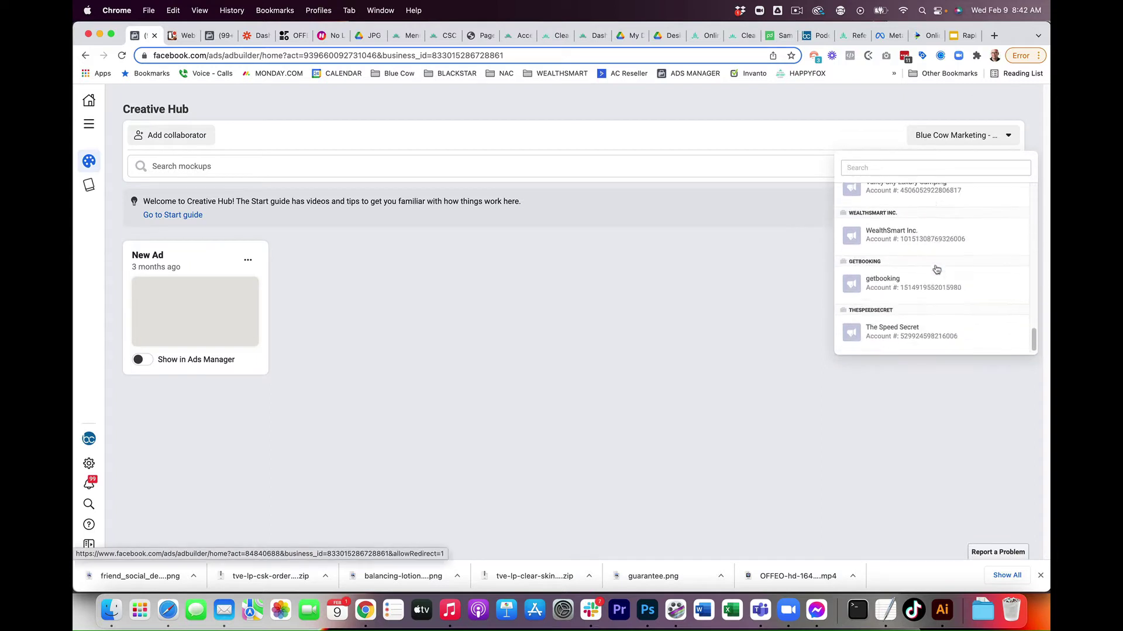
scroll(964, 269, up, 1)
click(1015, 245)
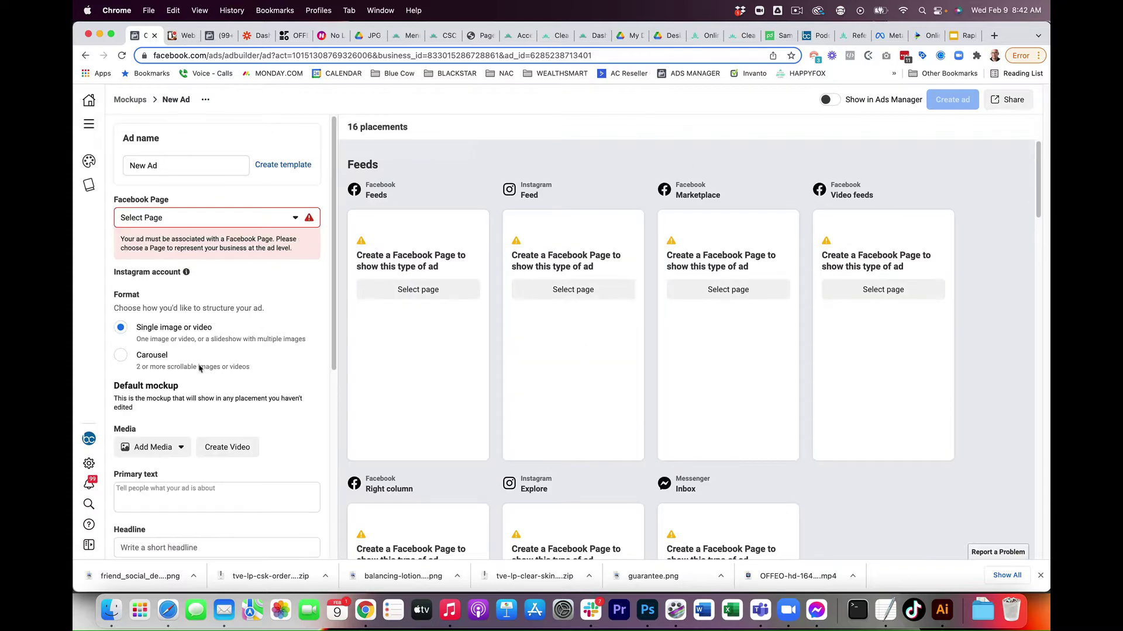
Step: Rename the mockup to 'After The Storm - Webinar Ad 1'
mouse_move(174, 199)
click(140, 165)
mouse_move(90, 159)
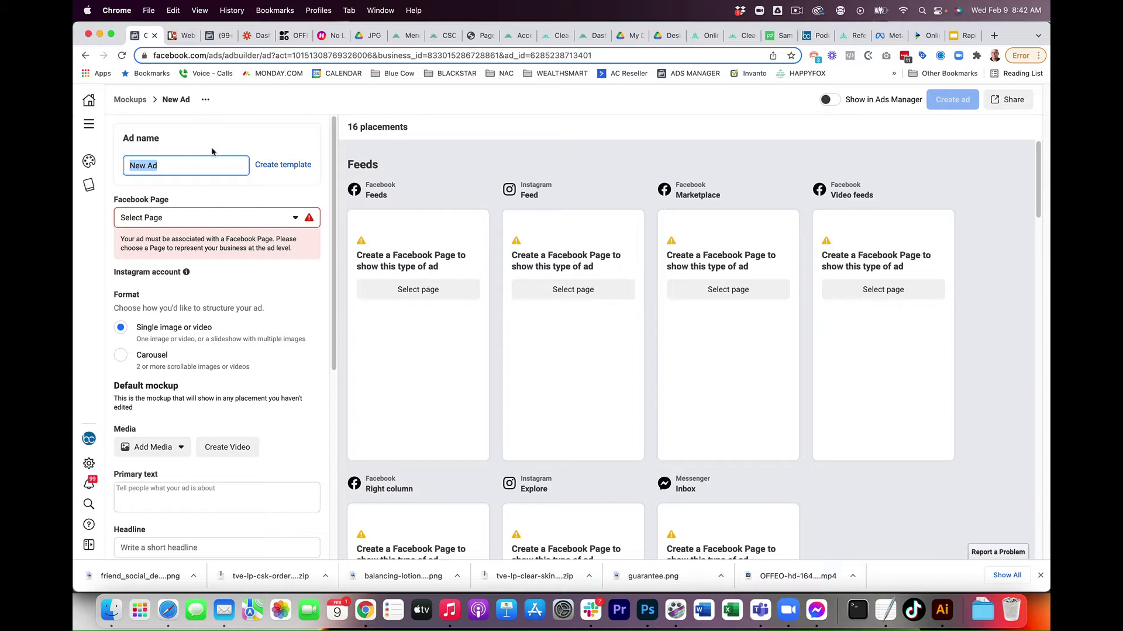
text(After The Sotr)
key(BackSpace)
text(torm - Webinar Ad 1)
Step: Search 'wealth' and set the ad's Facebook Page to WealthSmart Incorporated
click(175, 217)
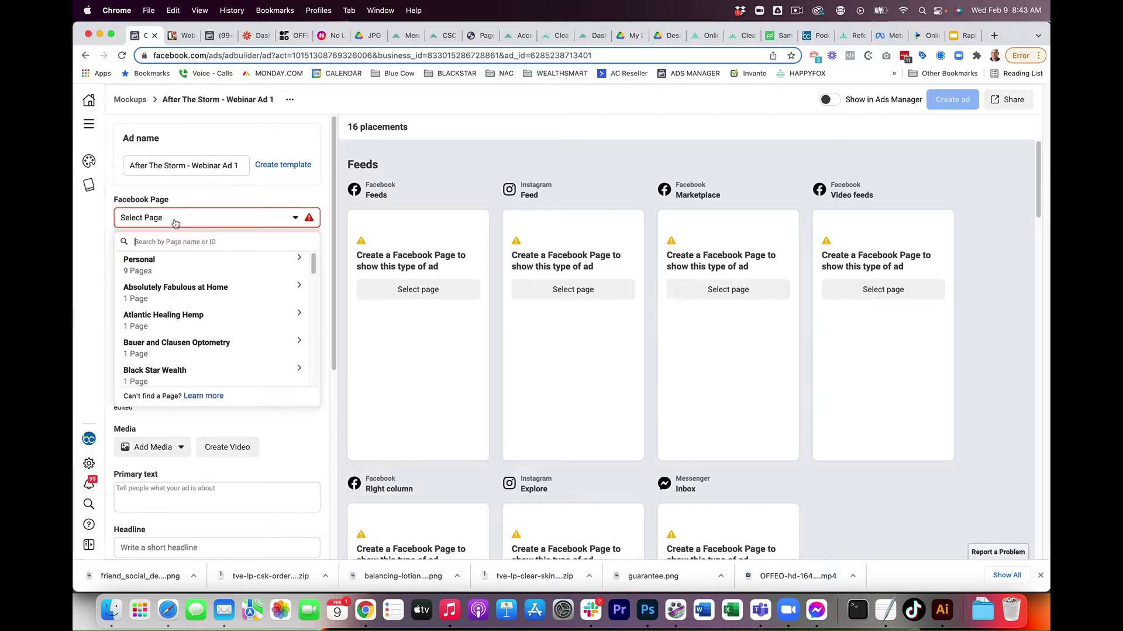
text(wealth)
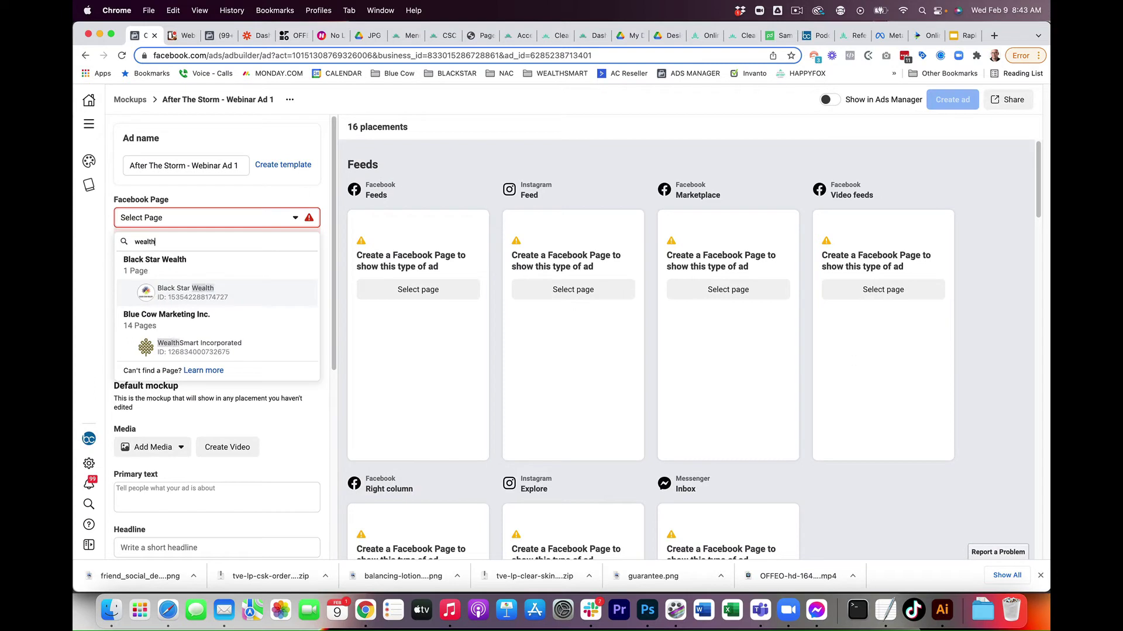
click(195, 347)
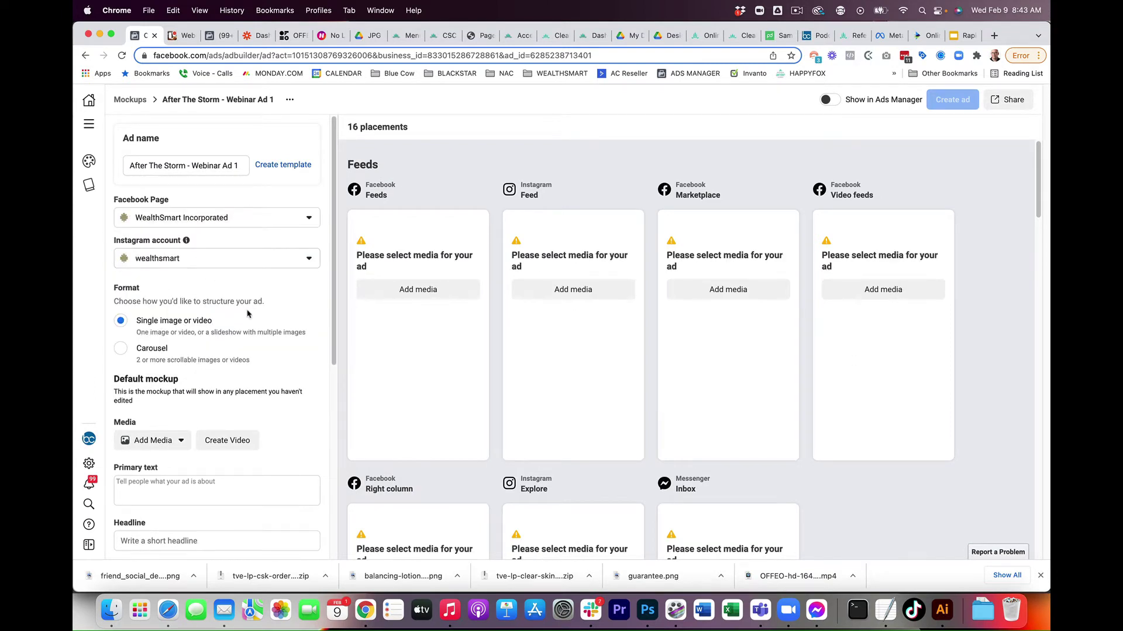
scroll(259, 318, down, 3)
scroll(205, 293, down, 1)
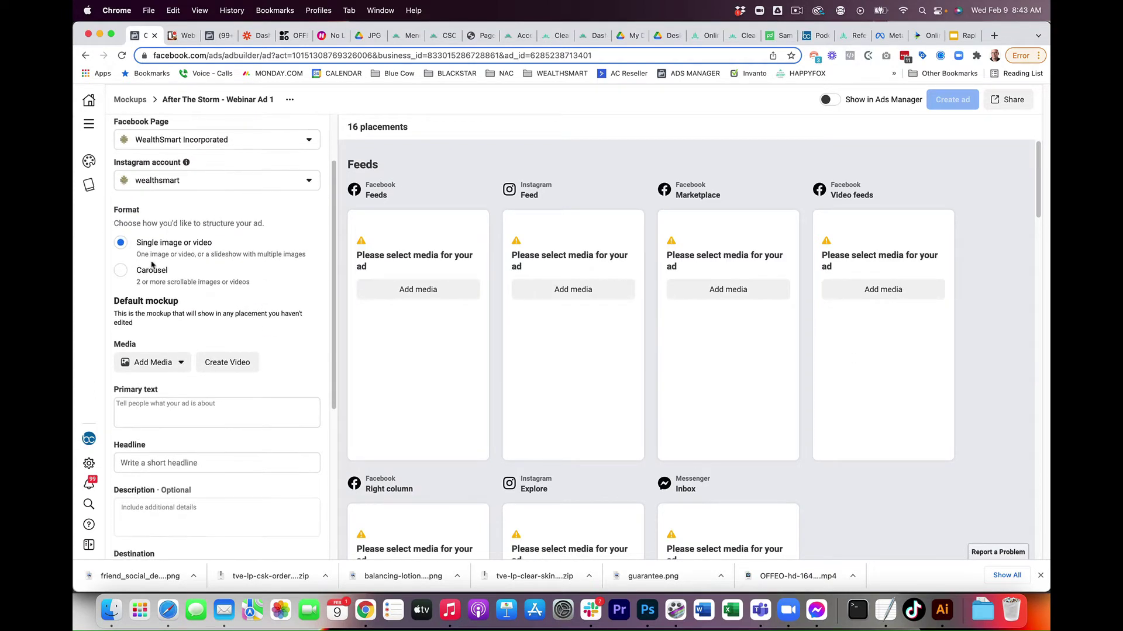
scroll(187, 315, down, 3)
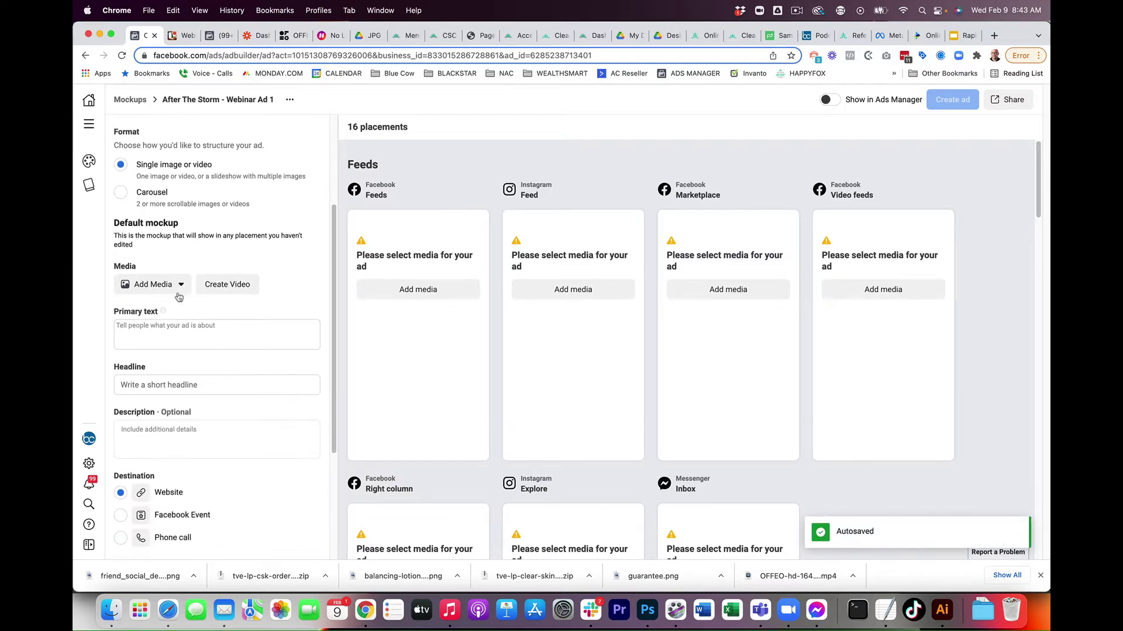
Step: Add the AfterTheStorm image as the ad's media and continue to placement crops
click(179, 285)
click(149, 310)
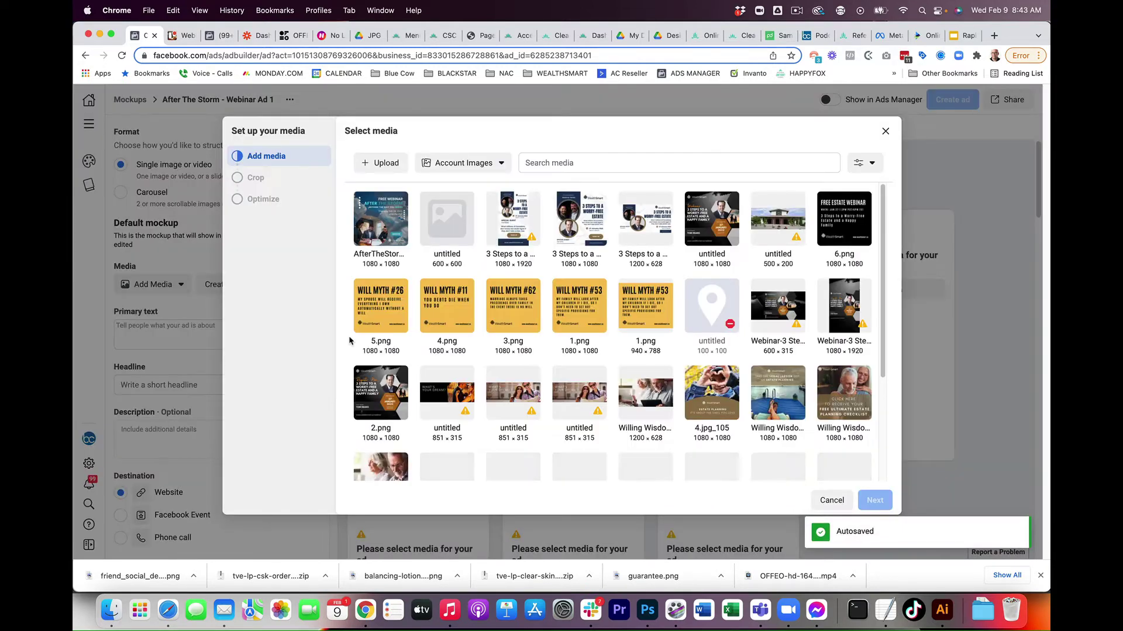
click(381, 210)
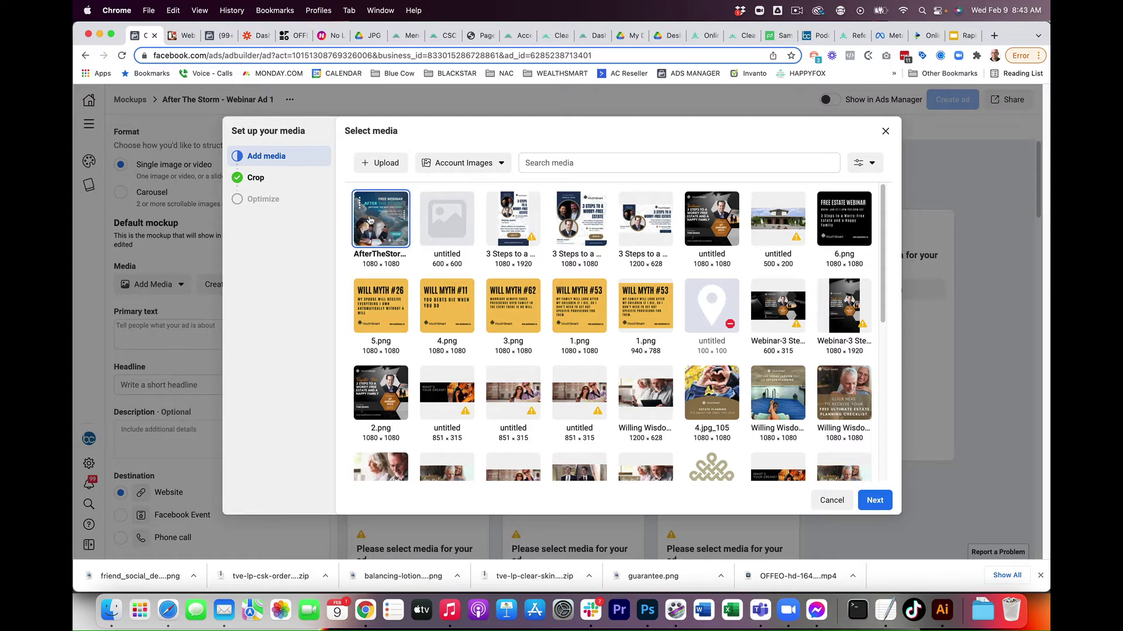
click(866, 502)
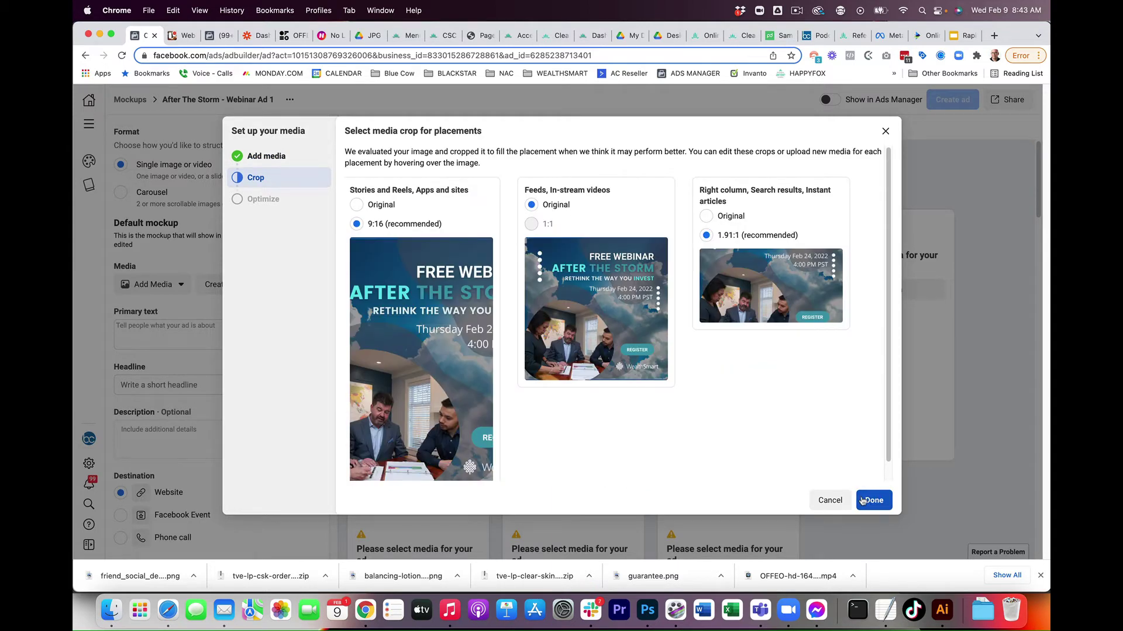
mouse_move(418, 258)
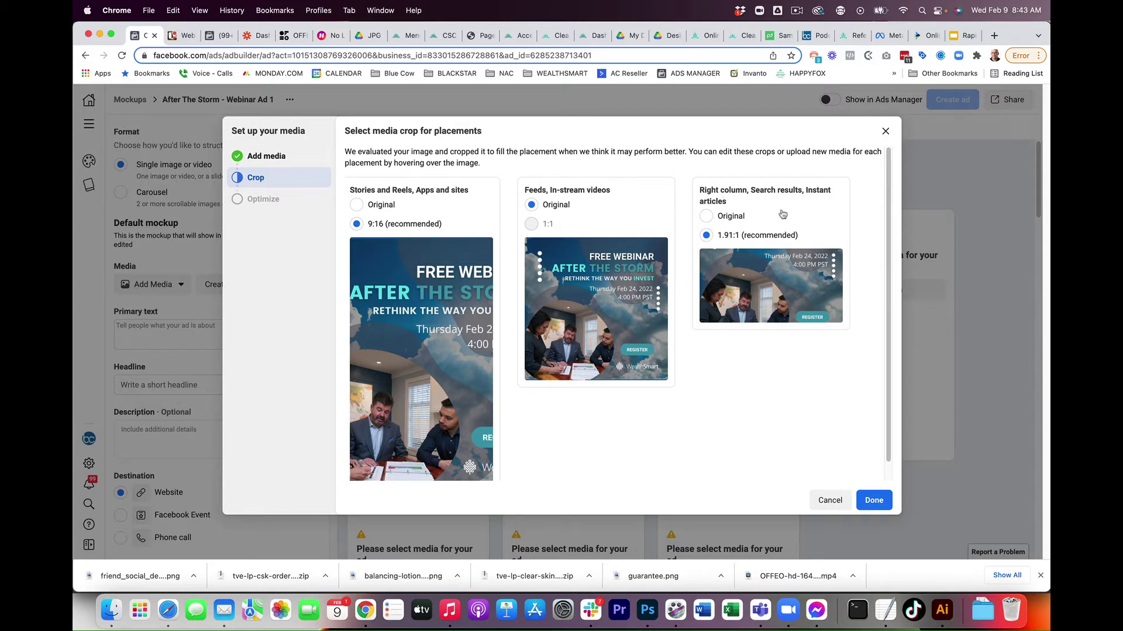
mouse_move(613, 319)
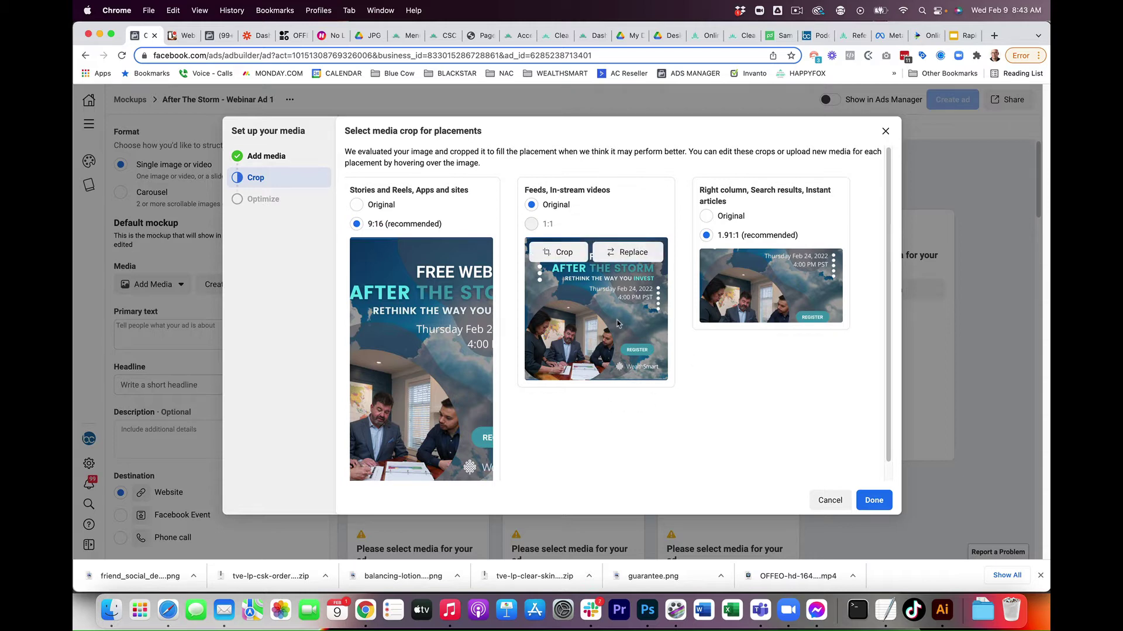
mouse_move(436, 290)
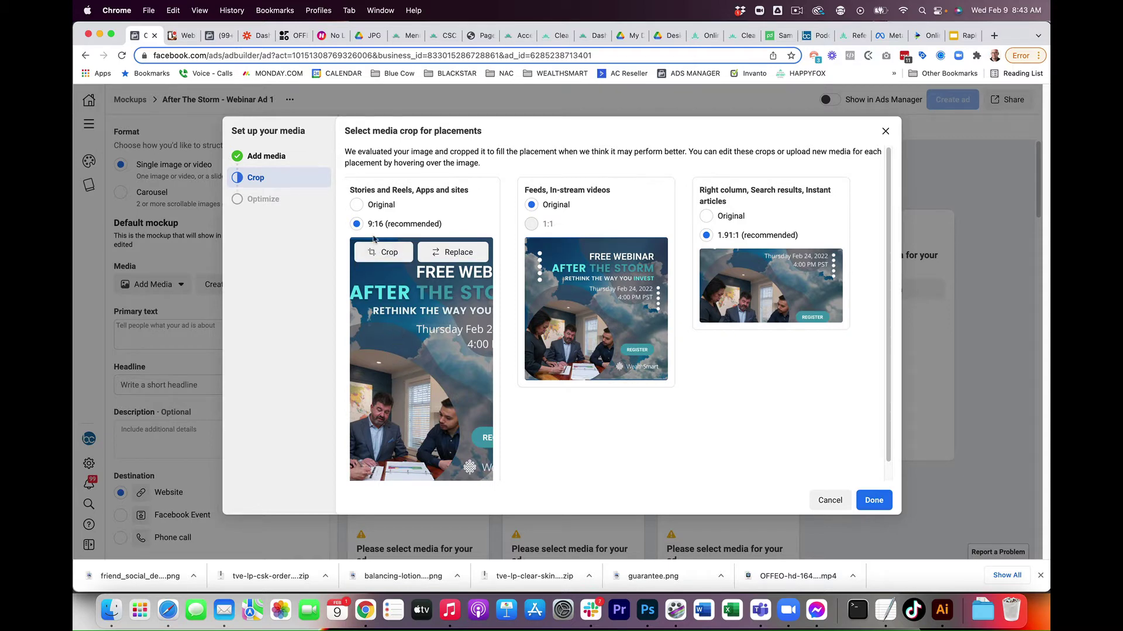
click(356, 206)
scroll(430, 351, down, 5)
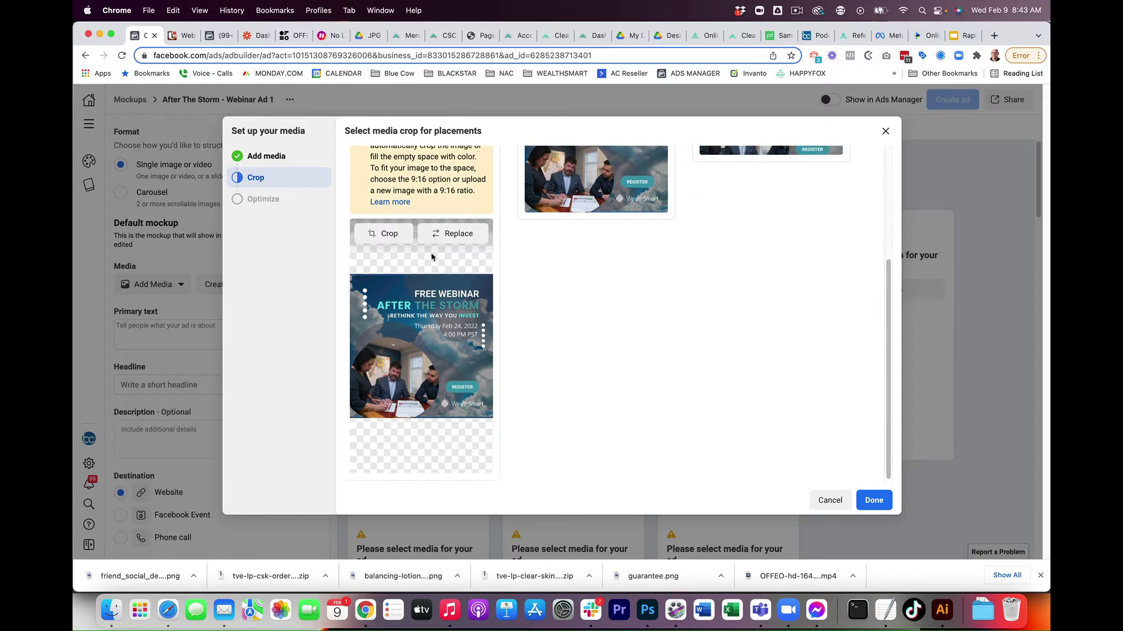
scroll(421, 430, up, 5)
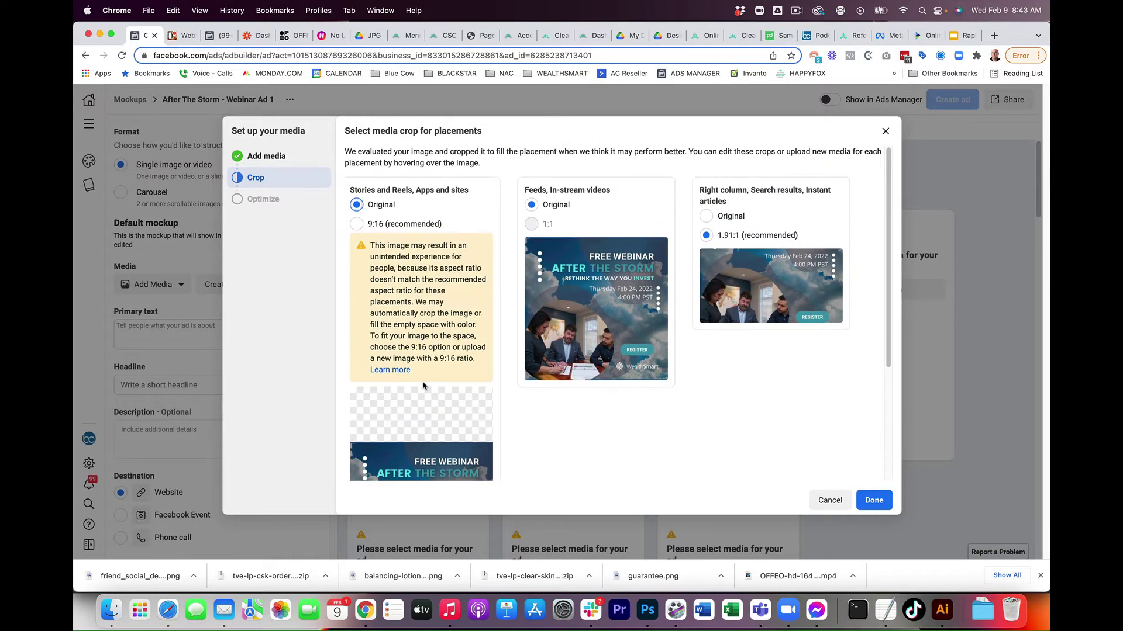
click(356, 224)
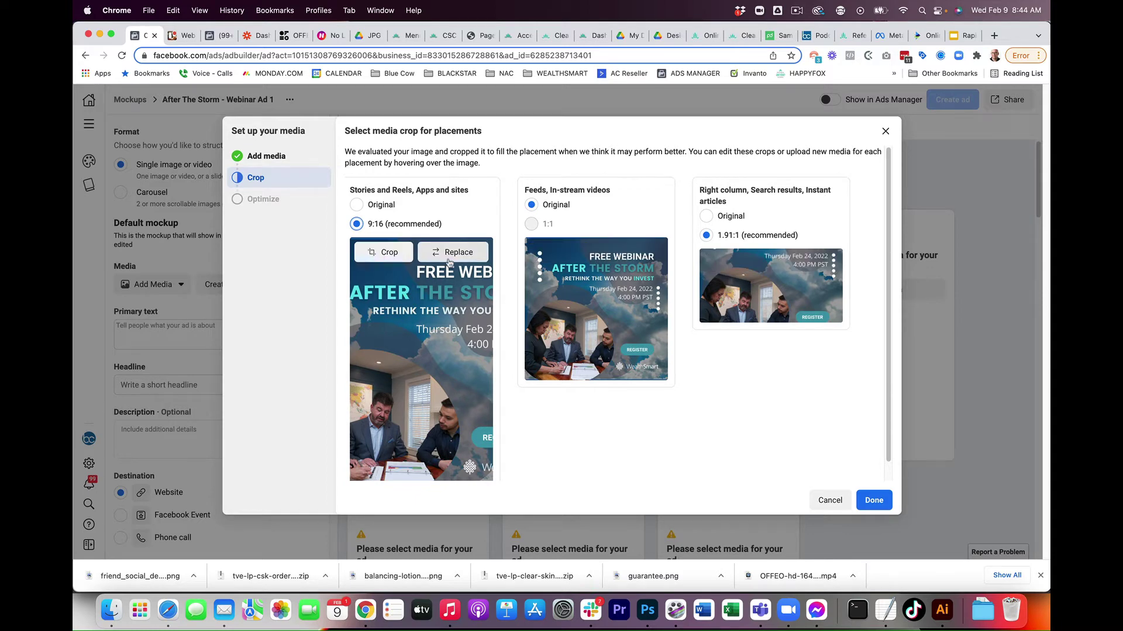
Step: Upload the 1080 × 1920 webinar image 1.png and select it for the Stories placement
click(453, 252)
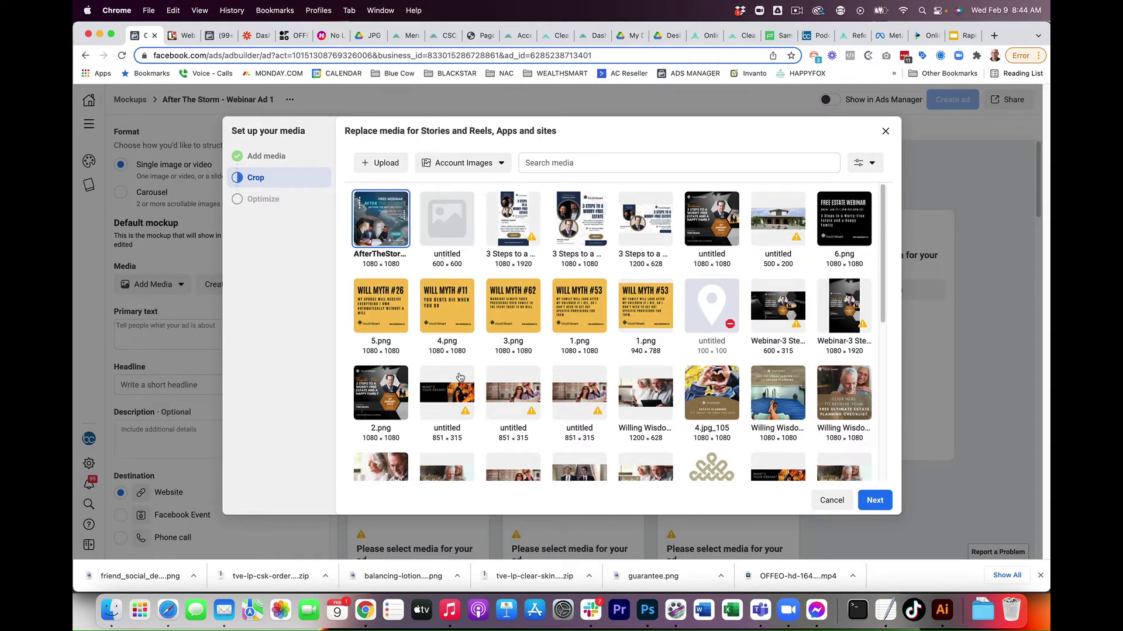
click(380, 163)
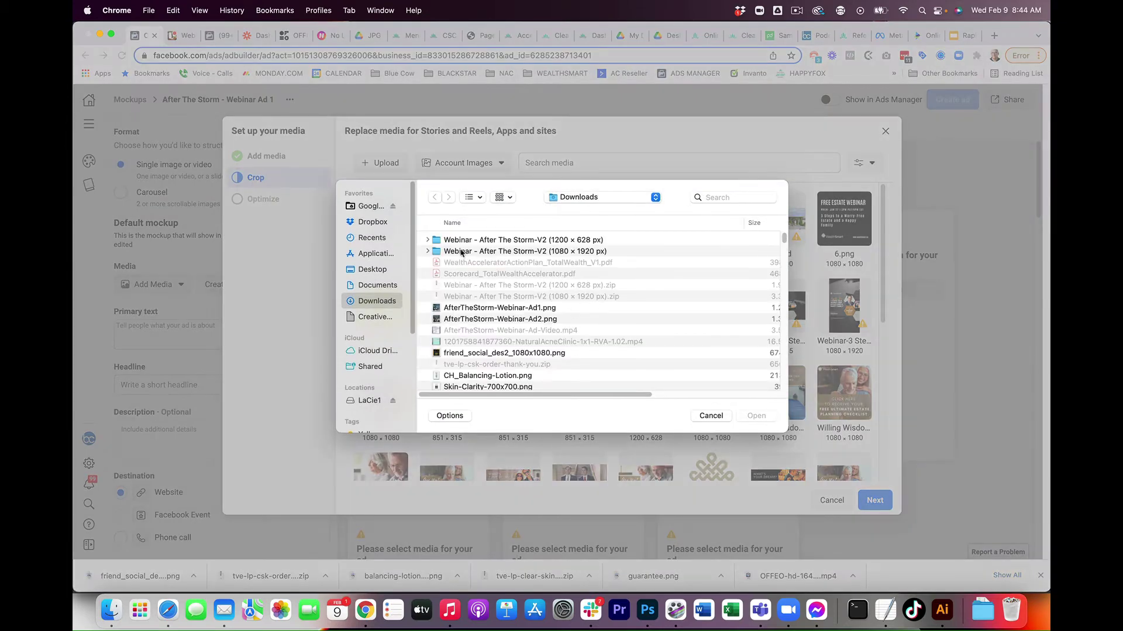
click(427, 251)
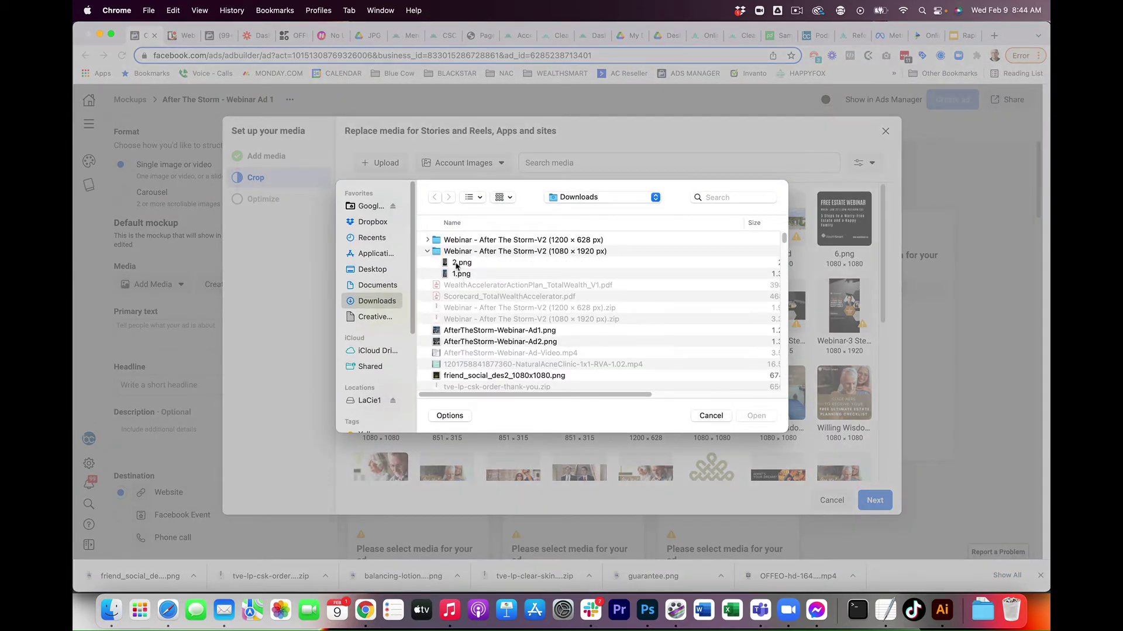
click(456, 263)
key(space)
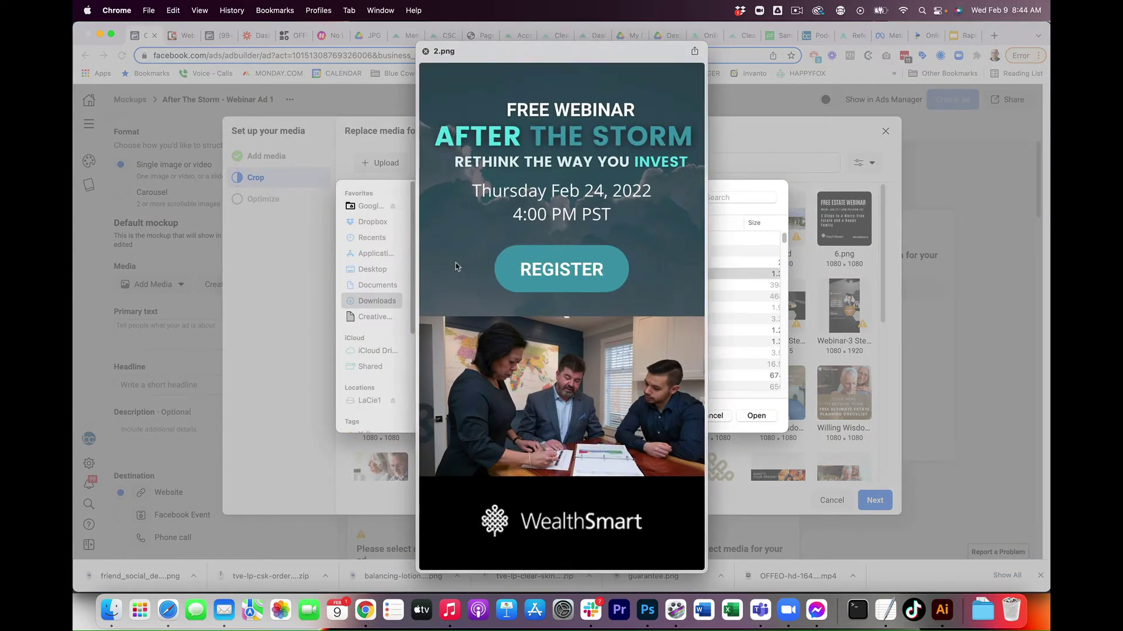
key(Up)
key(space)
click(756, 416)
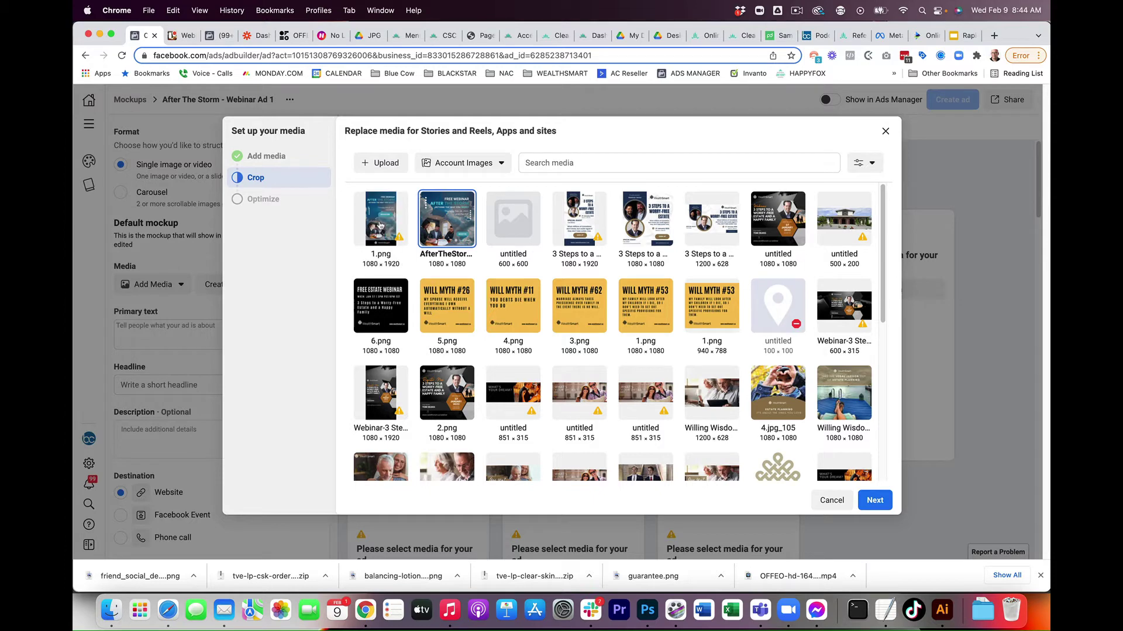
click(387, 236)
mouse_move(404, 239)
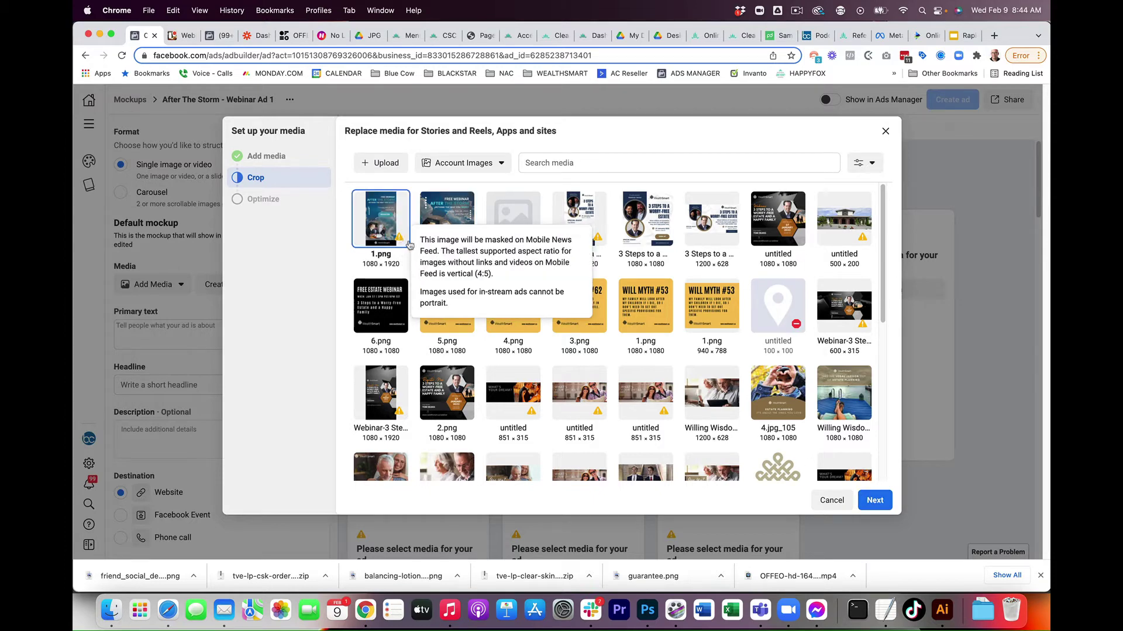
Step: Upload the 1200 × 628 webinar 1.png from Downloads as the right-column placement image
click(875, 501)
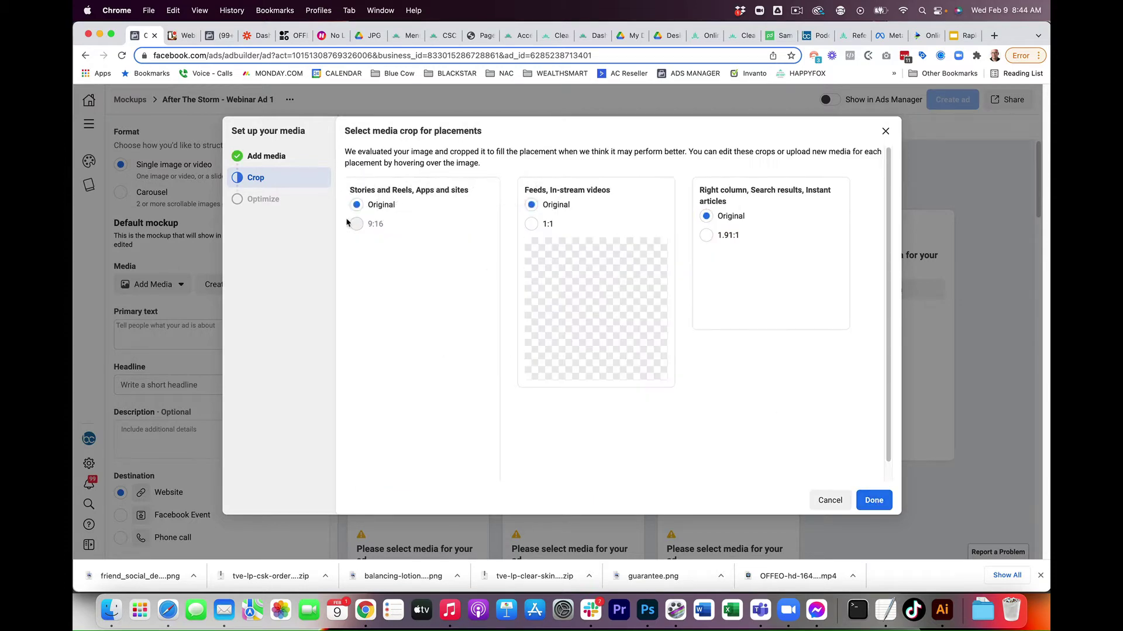
scroll(480, 376, down, 1)
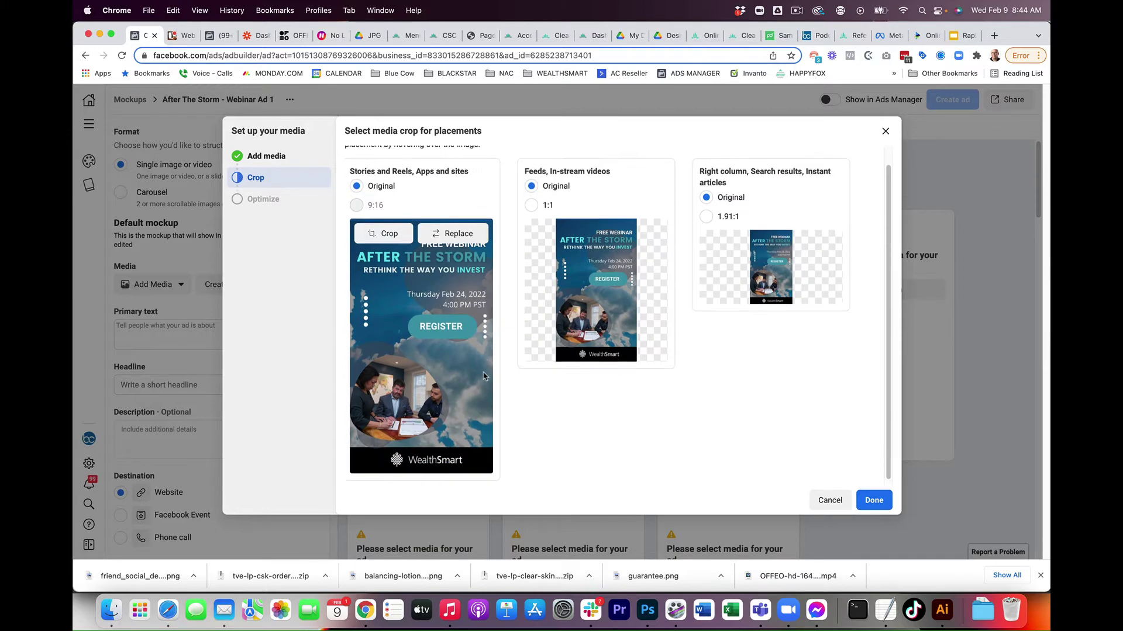
scroll(705, 465, up, 1)
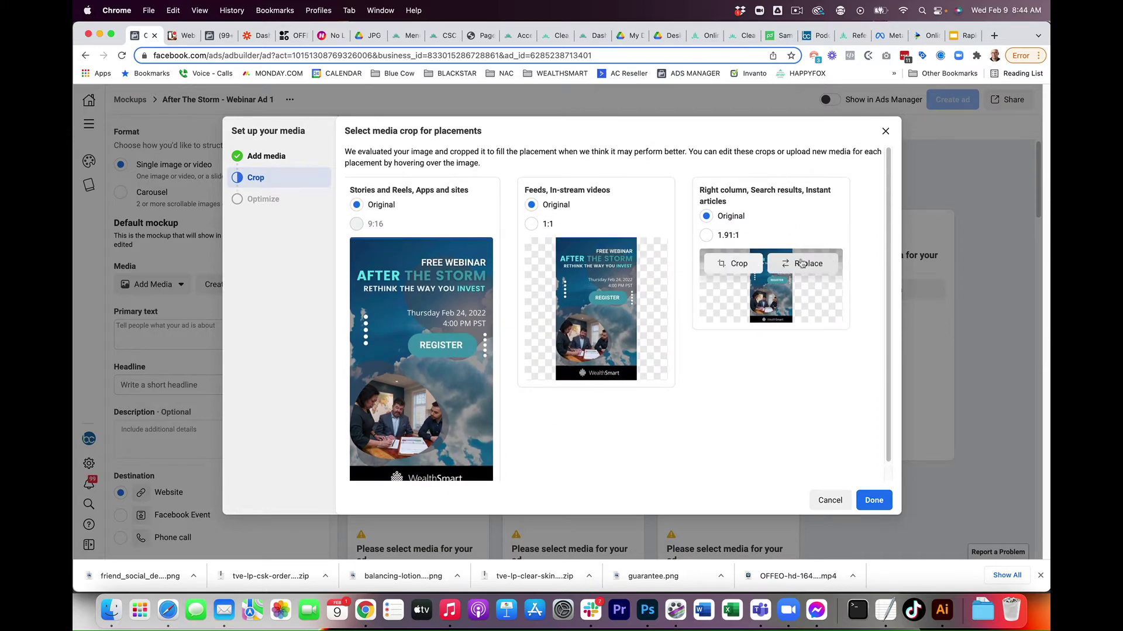
click(803, 263)
click(379, 169)
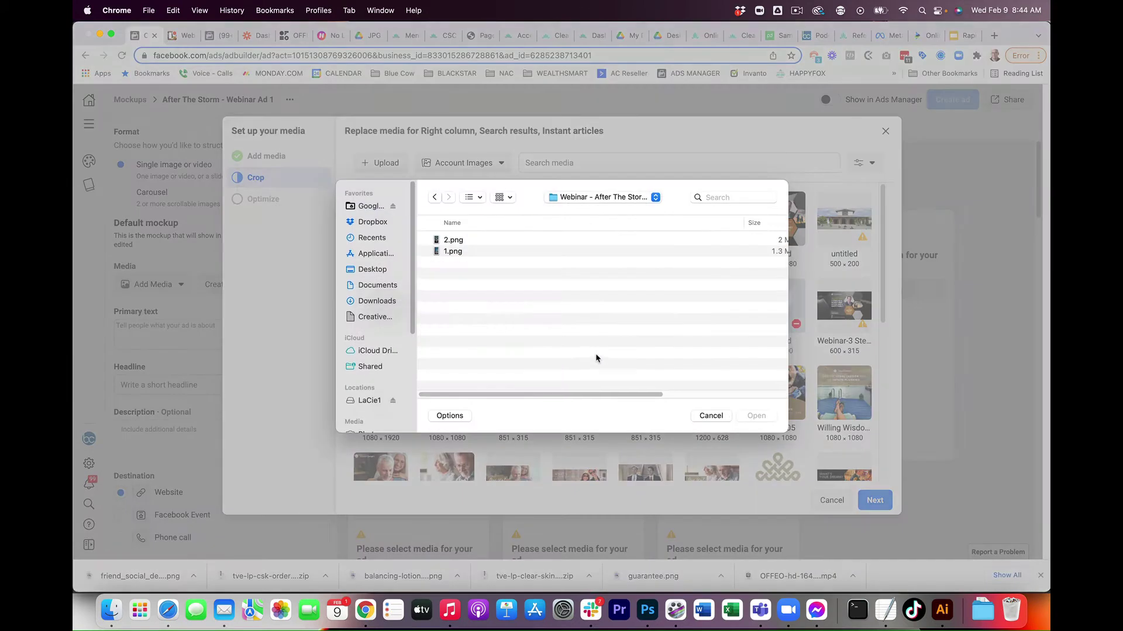
click(591, 199)
click(584, 209)
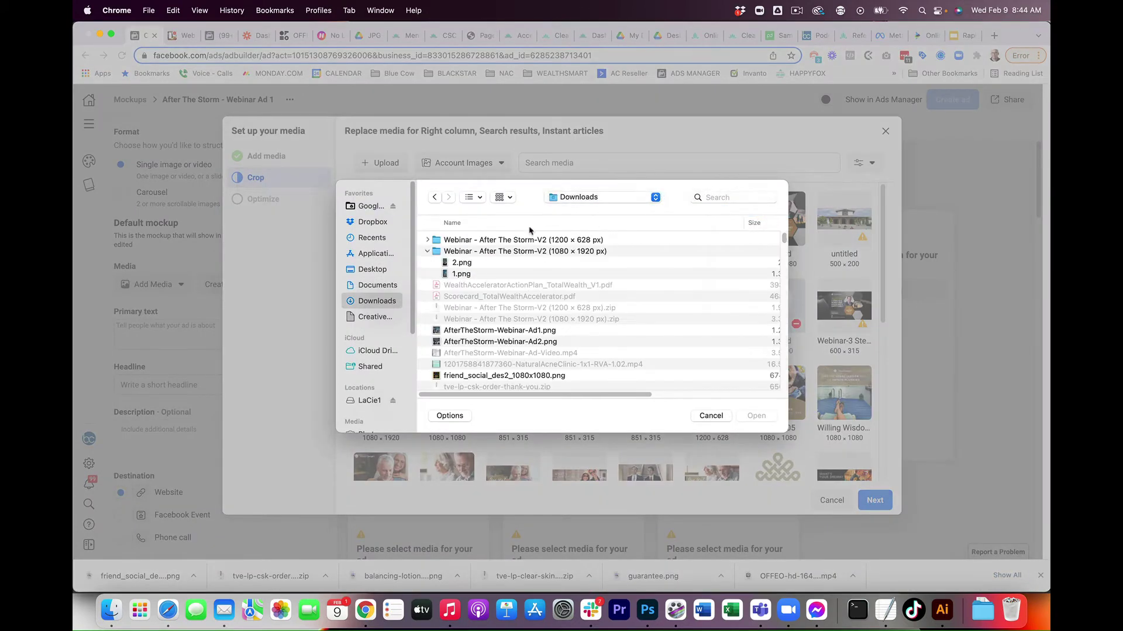
click(428, 241)
click(427, 240)
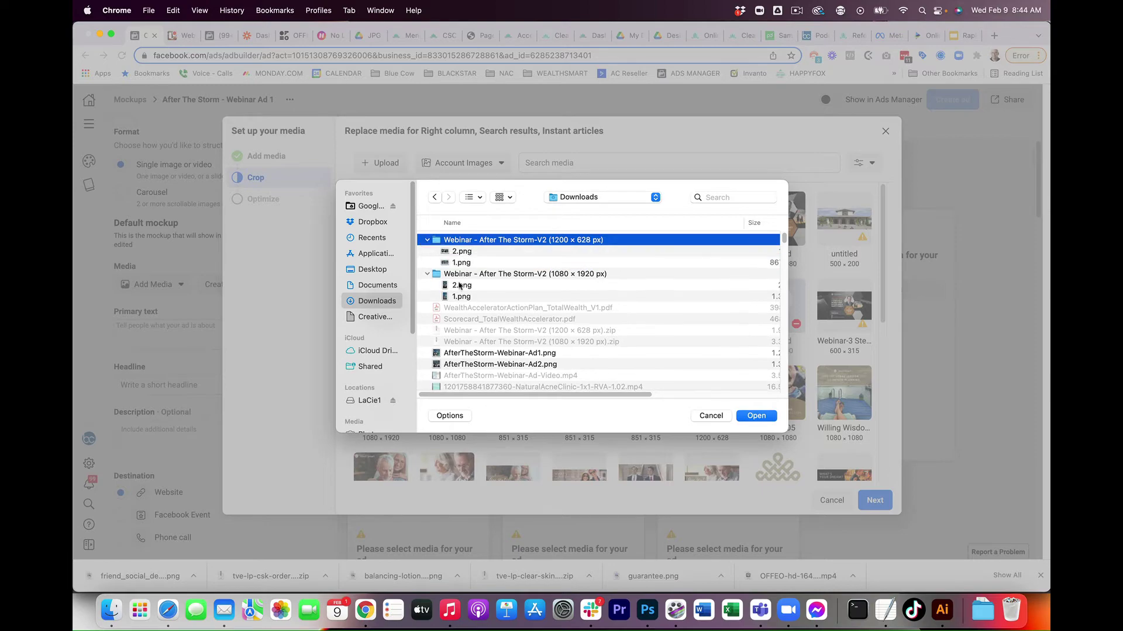
click(461, 264)
key(space)
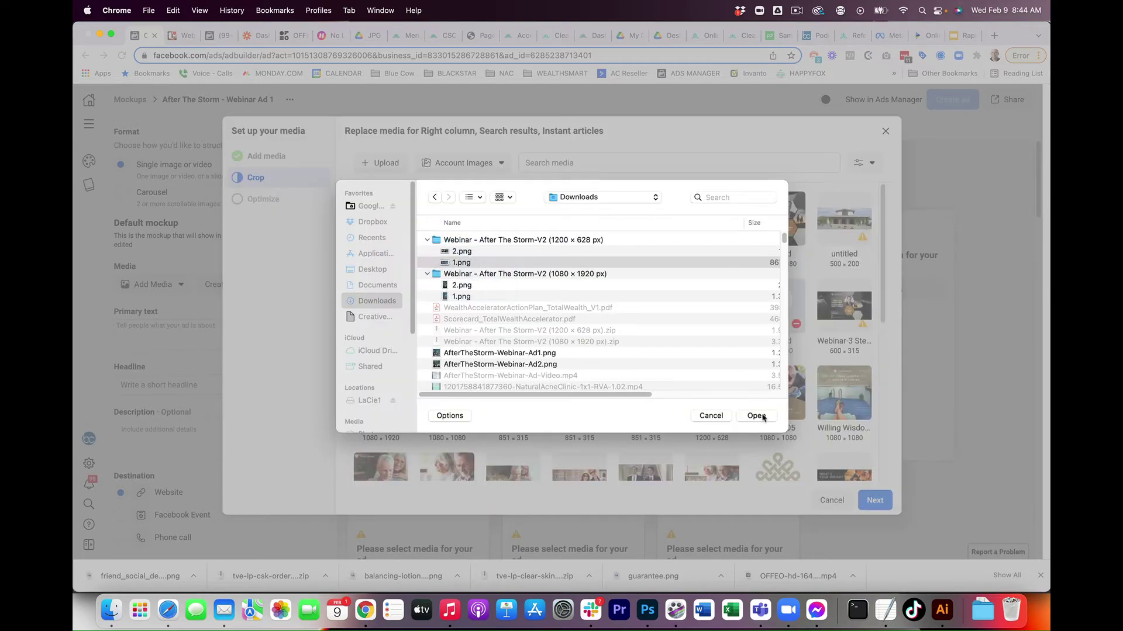
click(756, 416)
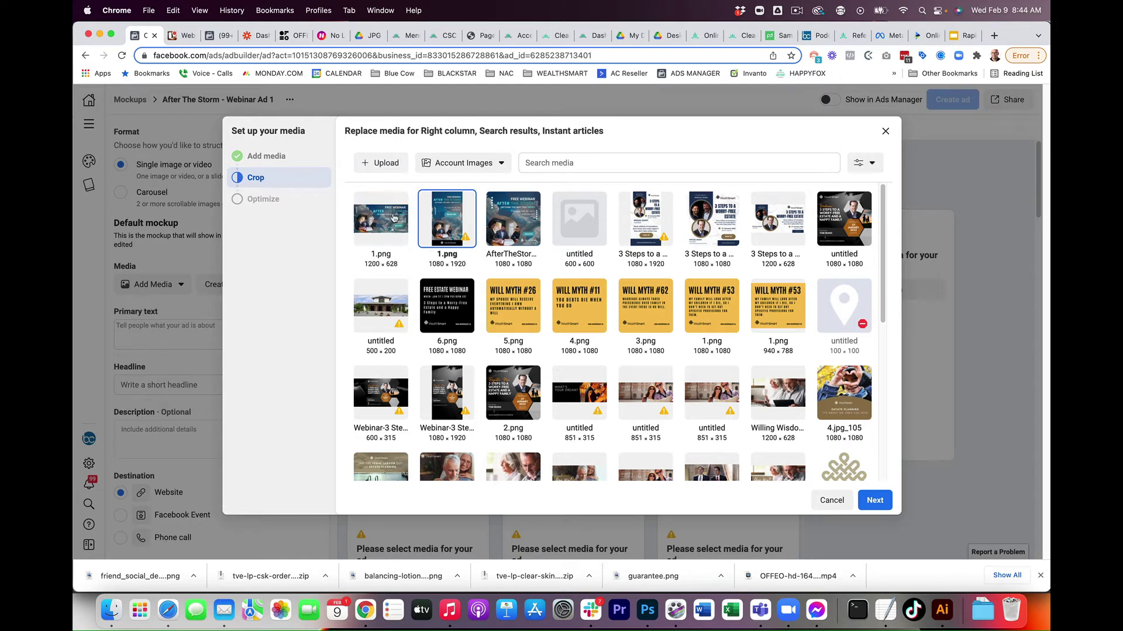
click(398, 226)
click(875, 501)
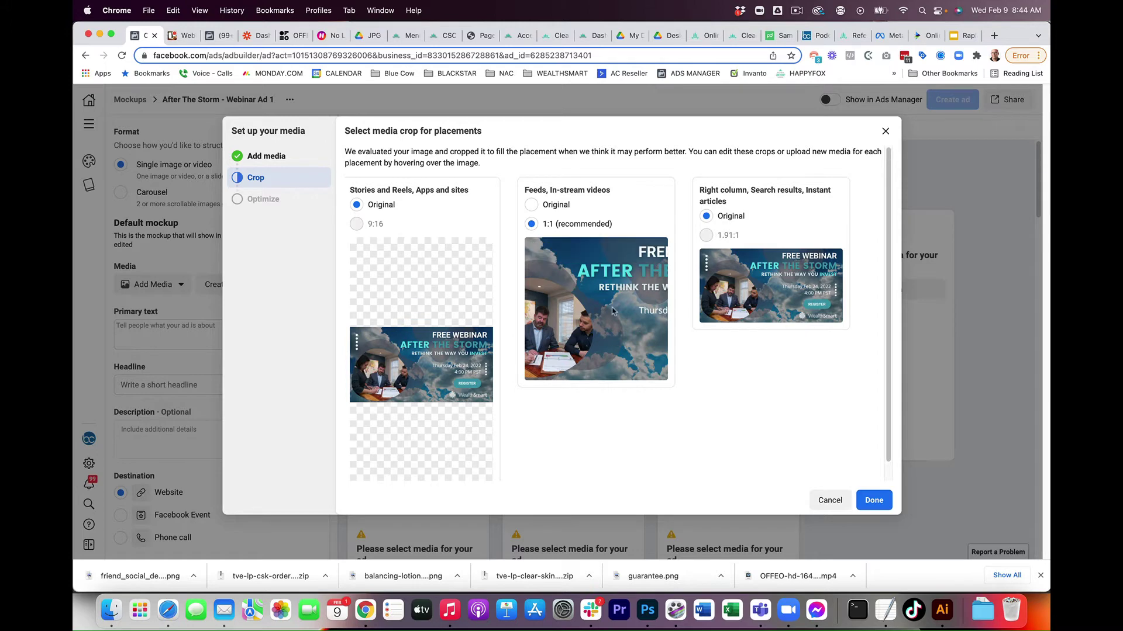
Step: Use AfterTheStorm for feeds and the tall 1080 × 1920 1.png for stories, then finish
mouse_move(827, 320)
mouse_move(355, 224)
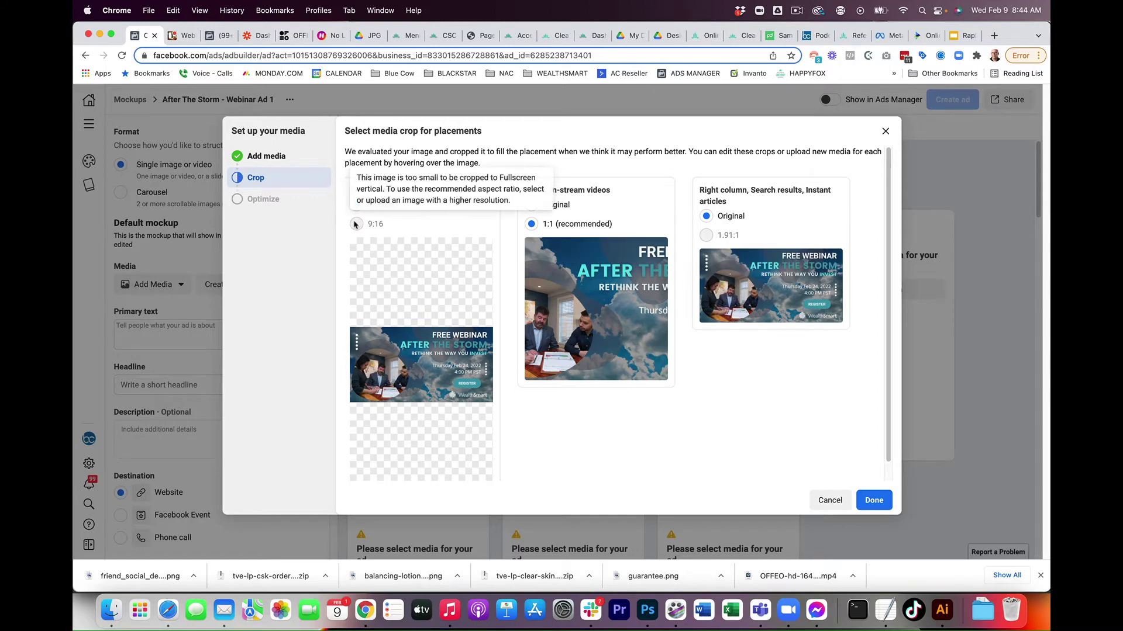
mouse_move(558, 301)
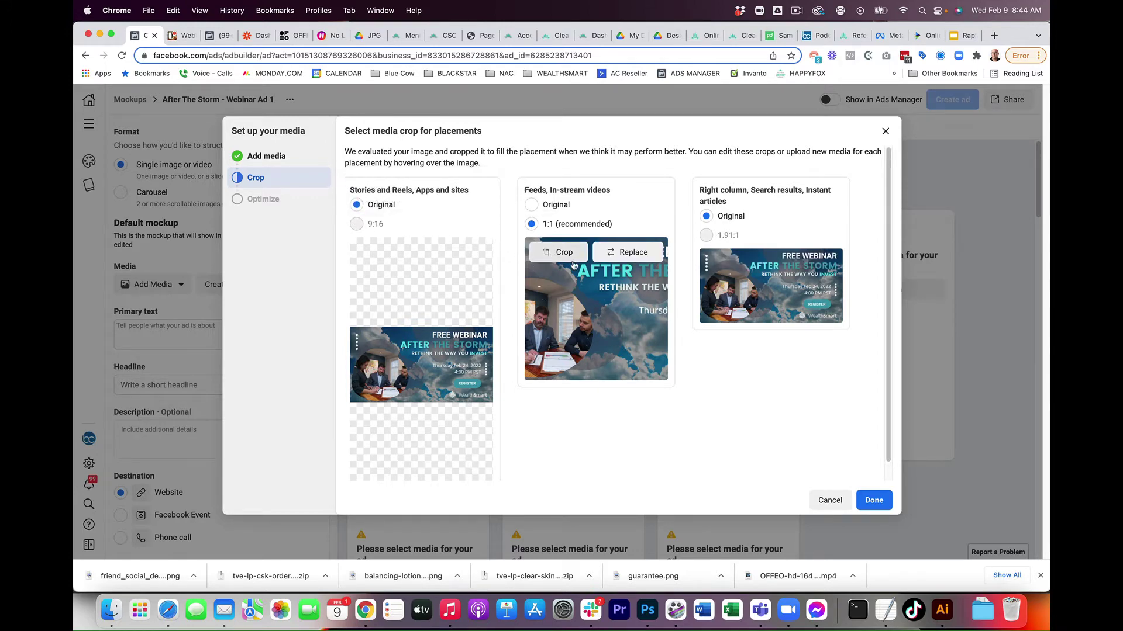
click(632, 258)
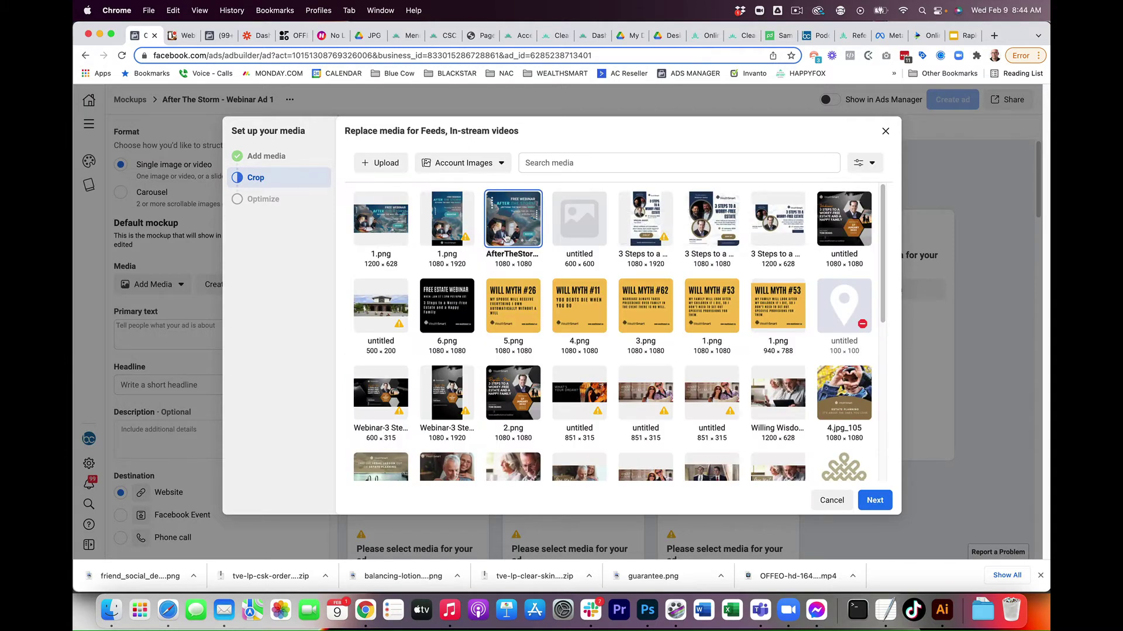
click(875, 501)
mouse_move(431, 313)
click(448, 256)
click(441, 214)
click(875, 500)
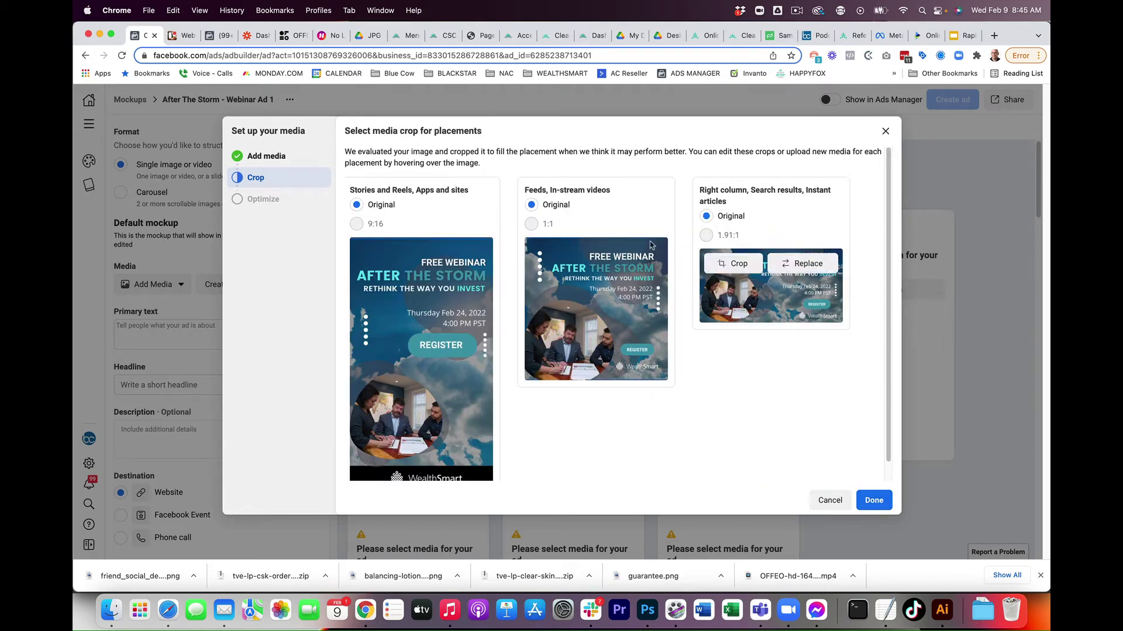
click(874, 500)
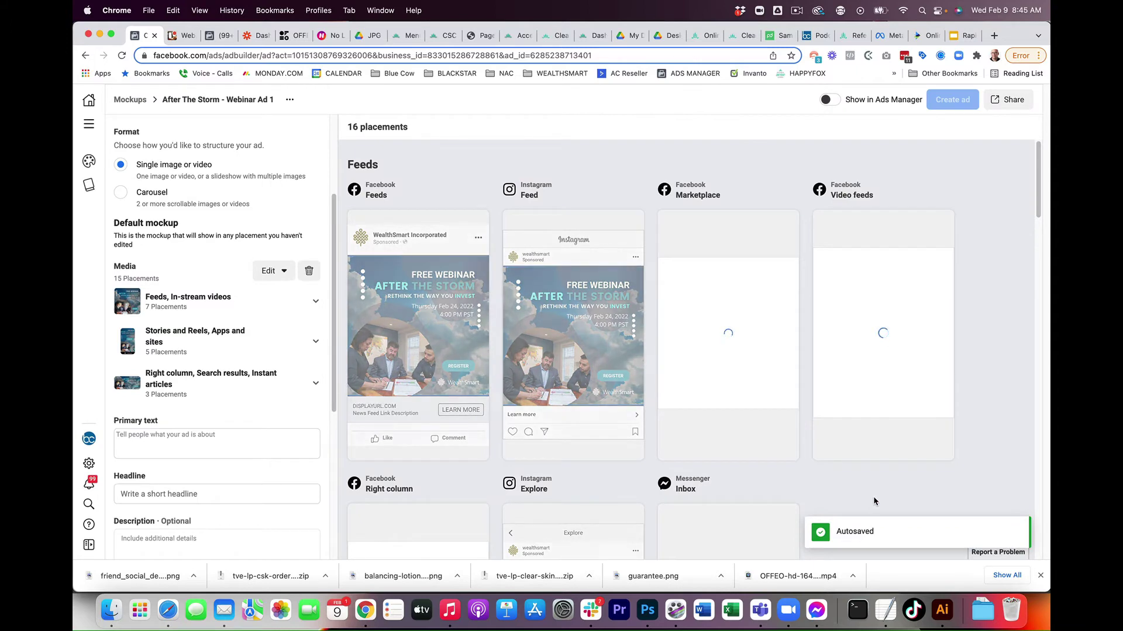
Step: Paste the webinar pitch into the ad's primary text
scroll(260, 453, down, 3)
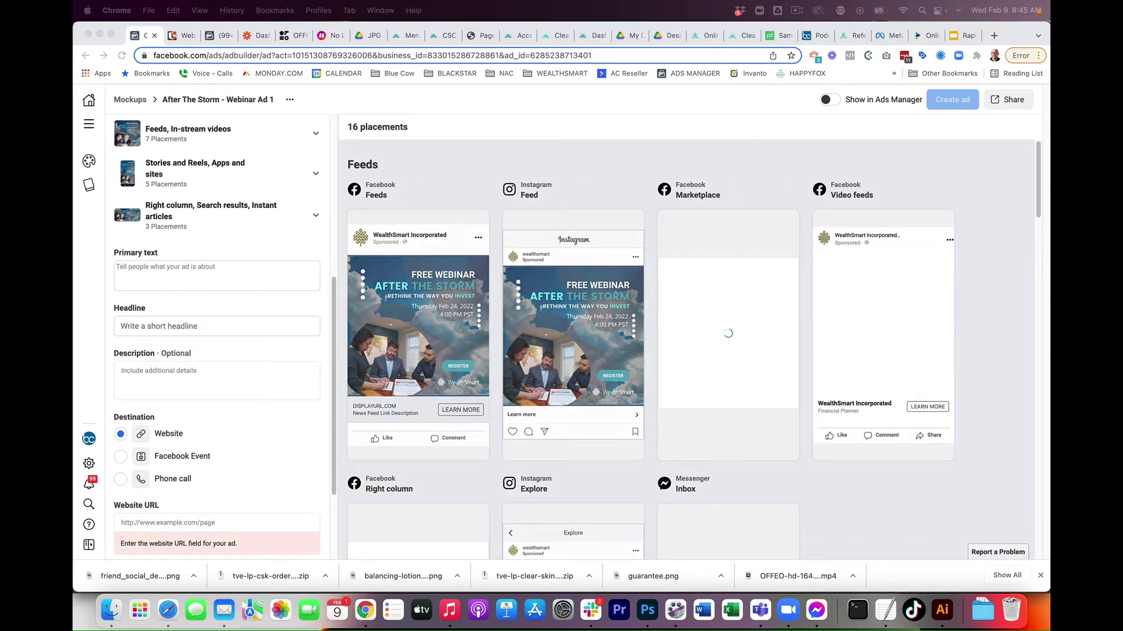
click(133, 269)
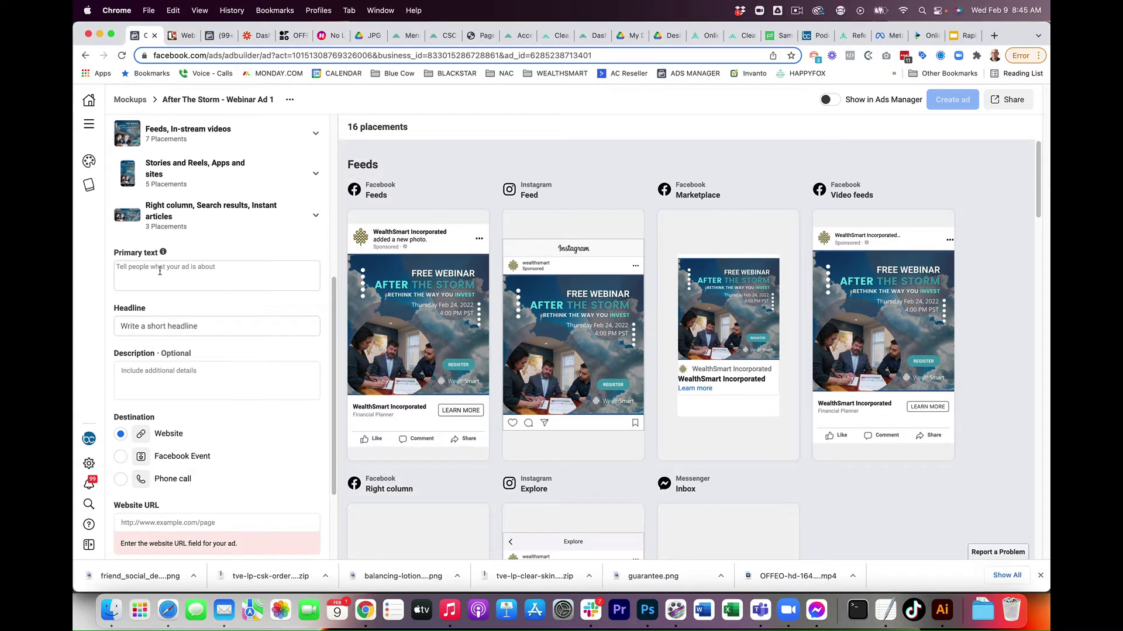
text(Learn the Top 3 Secrets of a Successful Investing Experience  Join us for a free 1-hour webinar on February 24th at 4:00 PM PST where we will help you: - Overcome the overwhelming noise in the financial media - Eliminate the frustration with the ins and outs of the market right now - Help you identify if you're receiving value for the investment fees you are paying.  Register at: https://www.wealthsmart.ca/webinar)
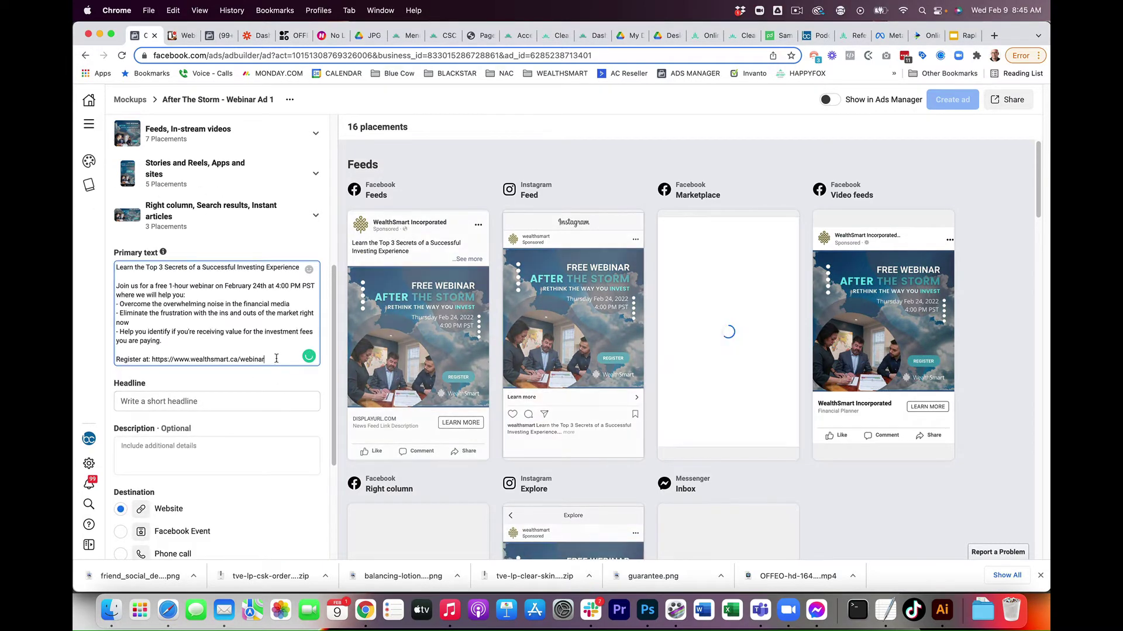
drag(264, 359, 151, 359)
key(super+c)
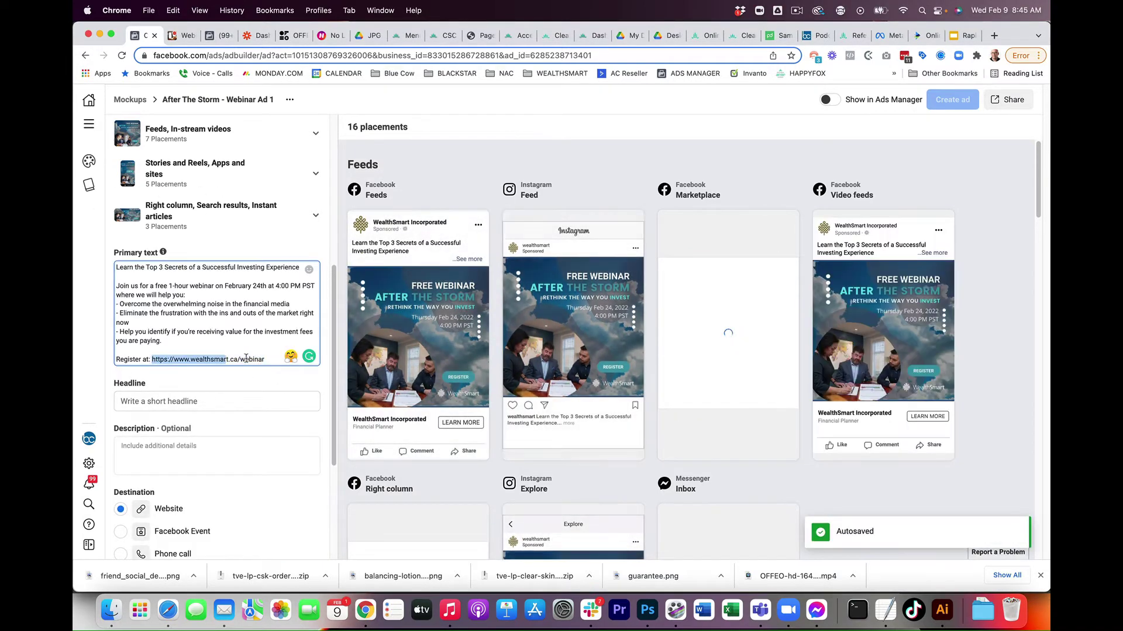
scroll(271, 420, down, 1)
scroll(271, 420, down, 5)
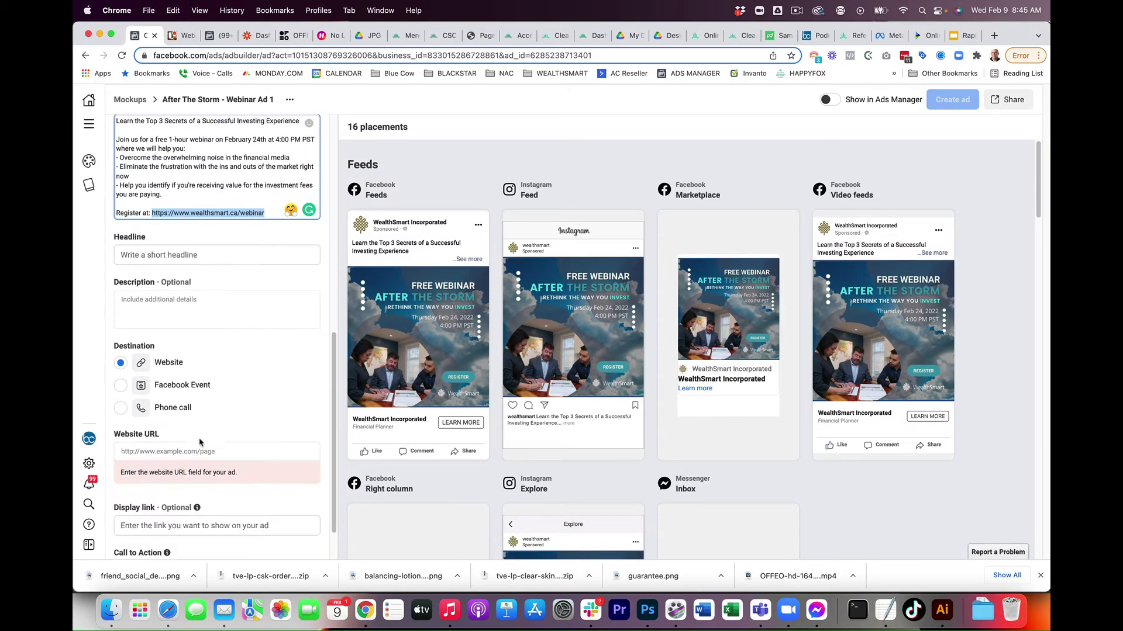
click(179, 451)
key(super+v)
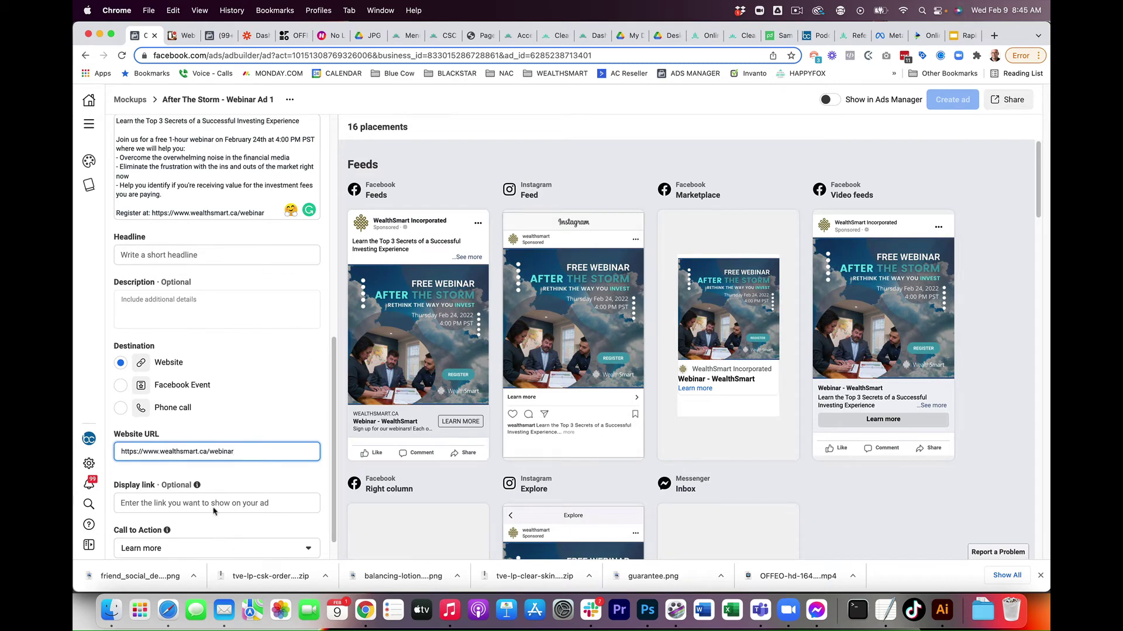
Step: Set the headline to 'Webinar: Top 3 Secrets of a Successful Investing Experience'
click(162, 257)
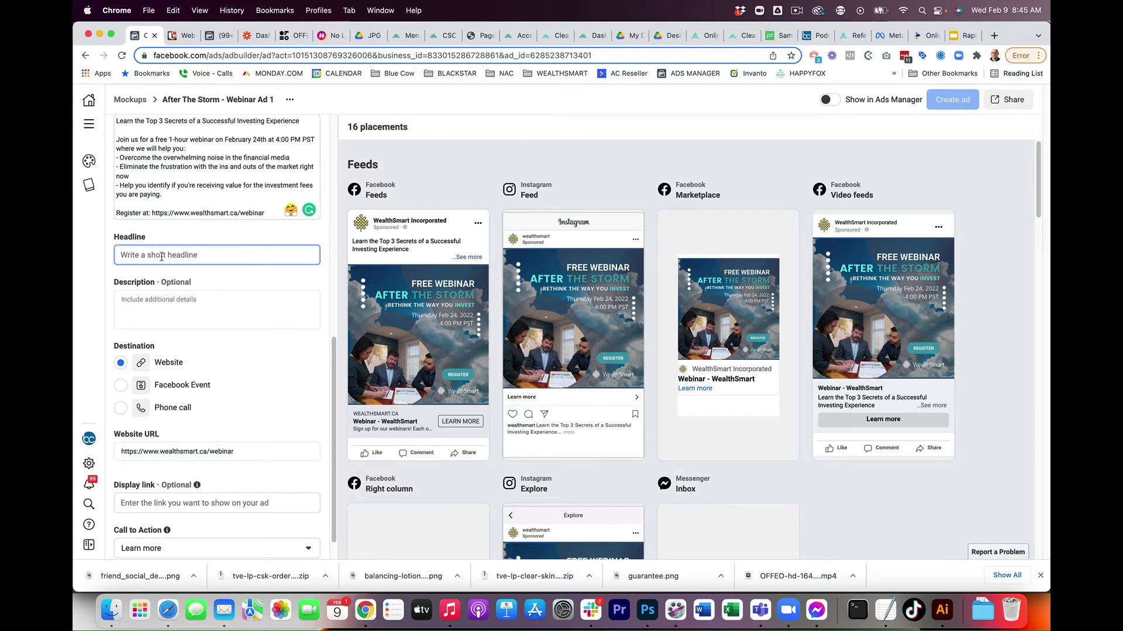
text(We)
key(BackSpace)
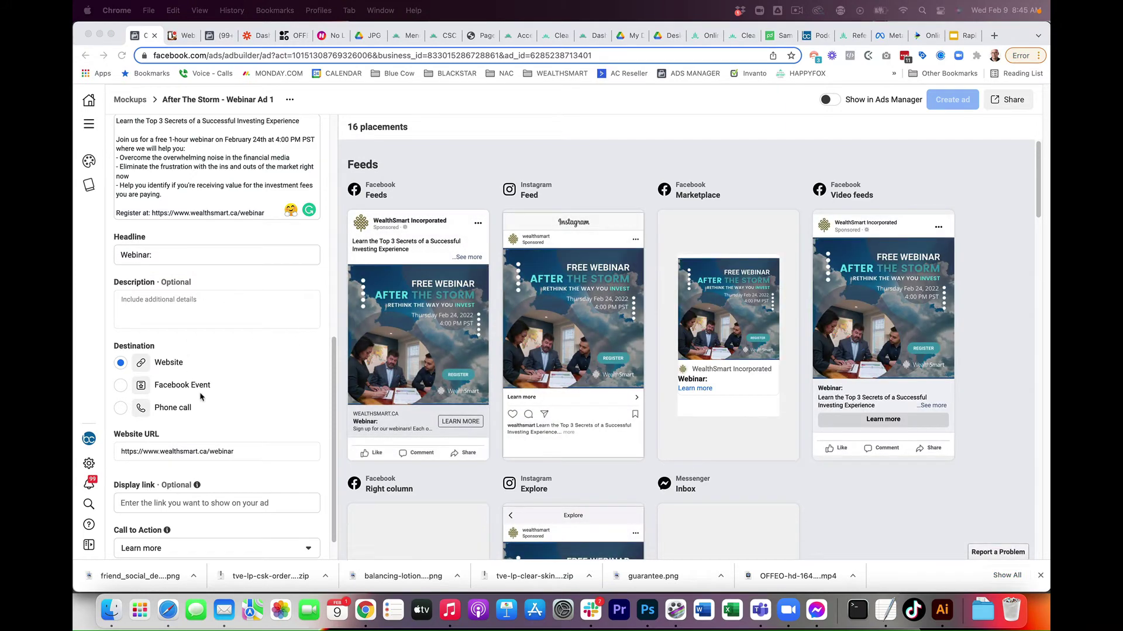
click(178, 255)
text(Top 3 Secrets of a Successful Investing Experience)
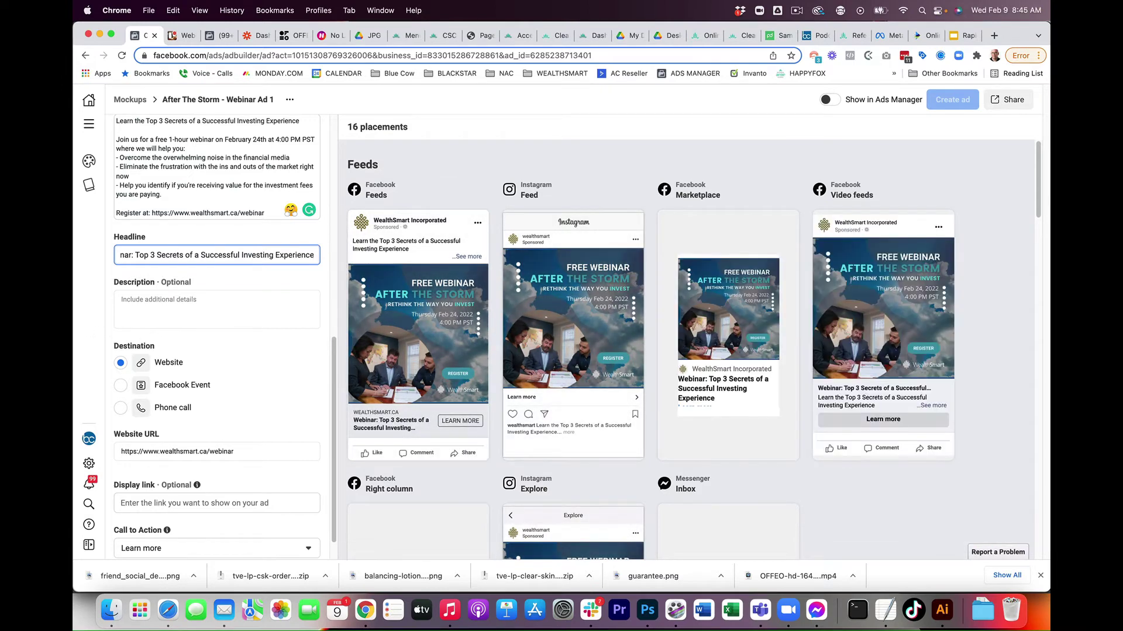
Step: Paste the webinar details and benefits into the ad description
key(super+Tab)
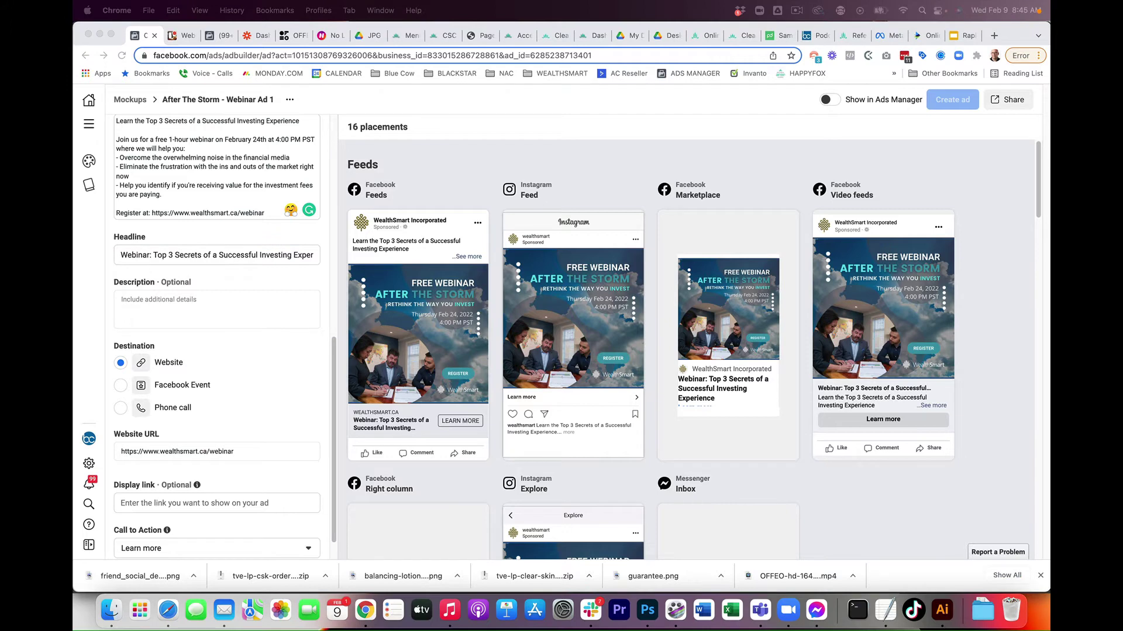
click(194, 300)
text(Join us for a free 1-hour webinar on February 24th at 4:00 PM PST where we will help you: - Overcome the overwhelming noise in the financial media - Eliminate the frustration with the ins and outs of the market right now - Help you identify if you're receiving value for the investment fees you are paying.)
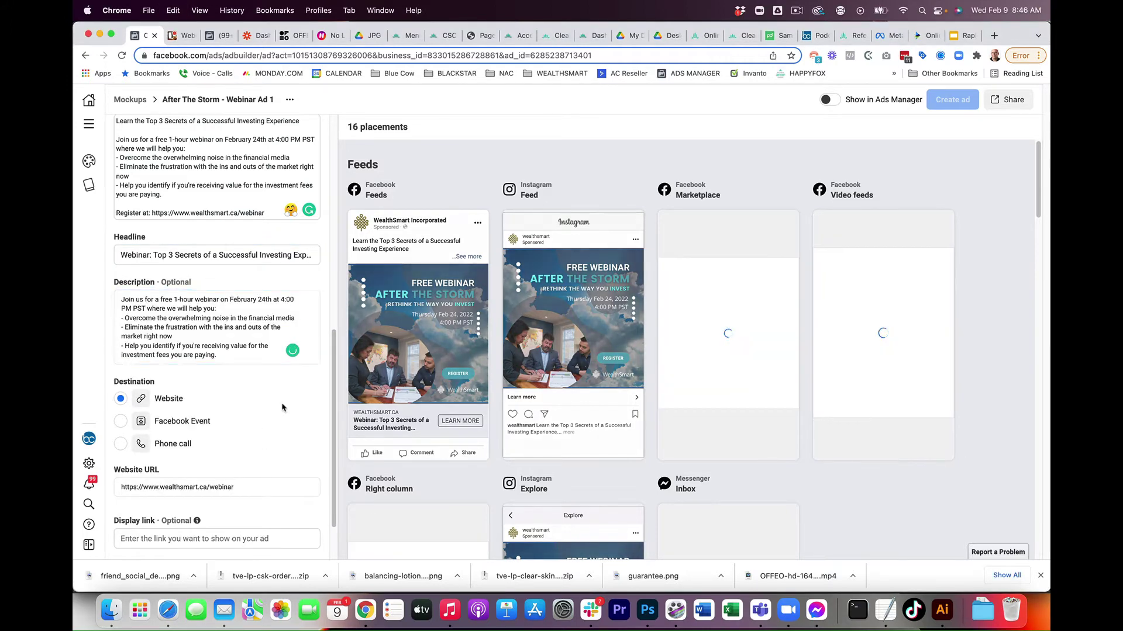
Step: Choose Sign up instead of Learn more in the Call to Action dropdown
scroll(856, 466, down, 2)
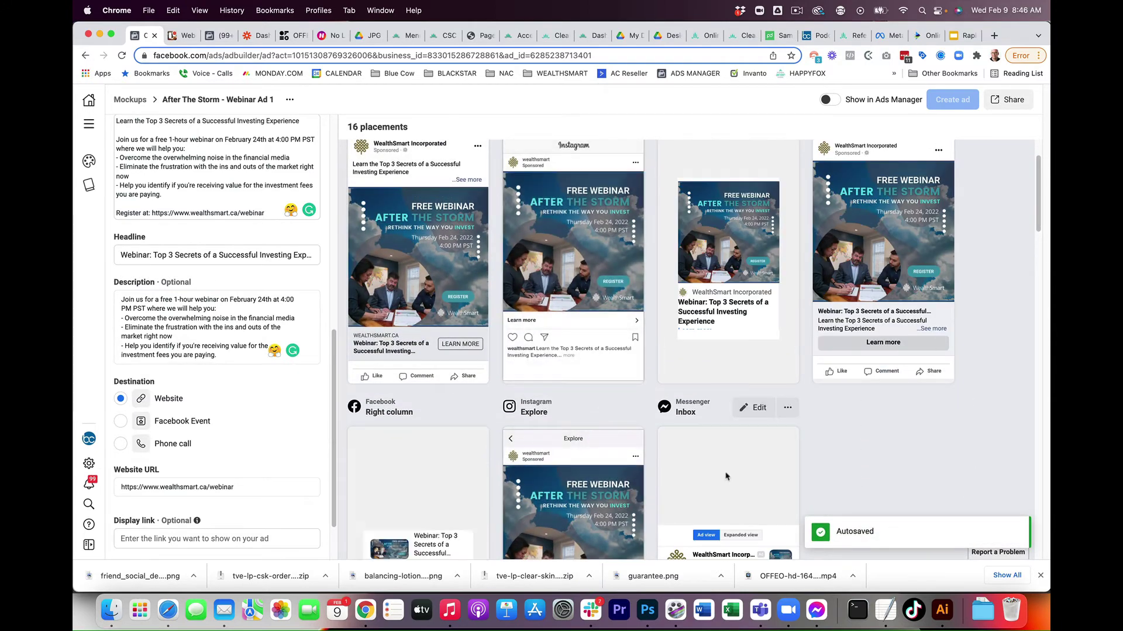
scroll(753, 482, down, 5)
scroll(753, 482, down, 4)
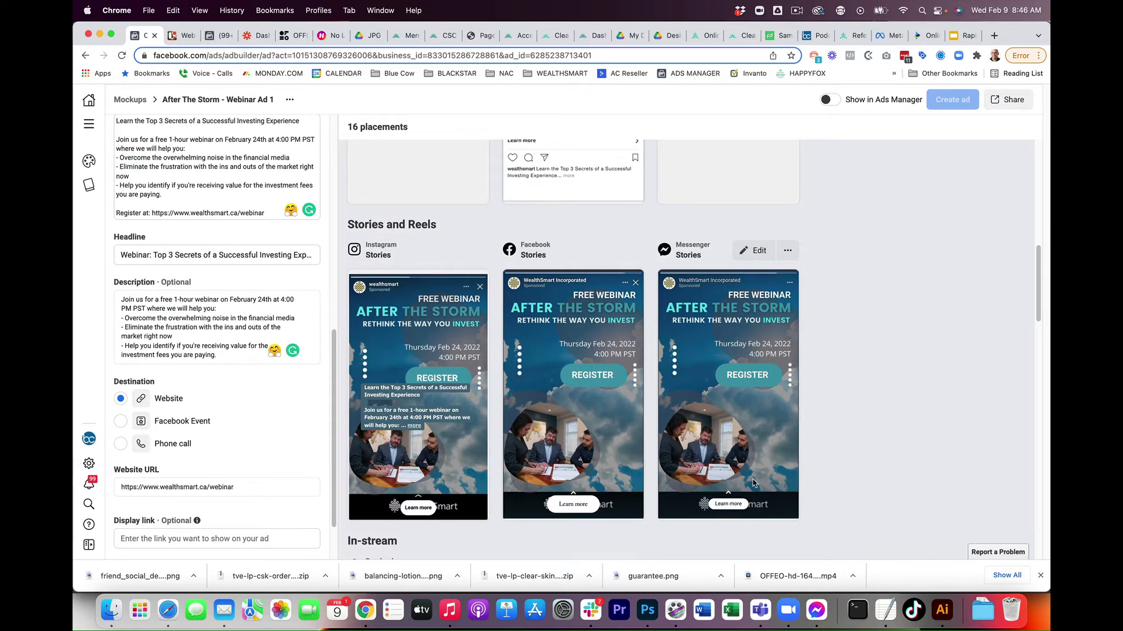
scroll(753, 483, up, 5)
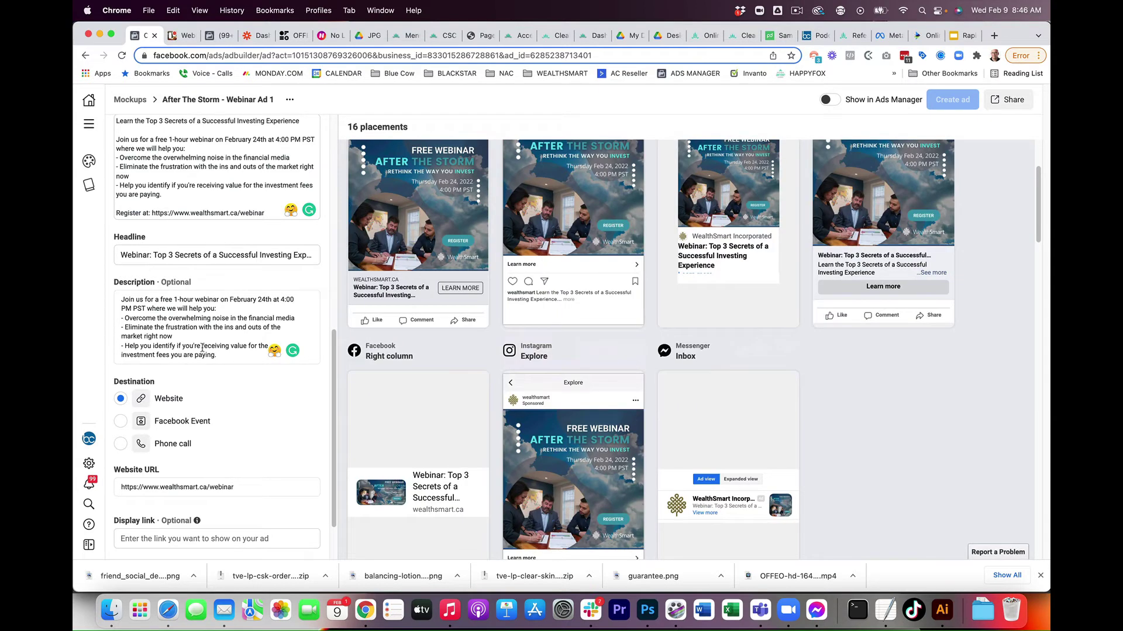
scroll(231, 473, down, 2)
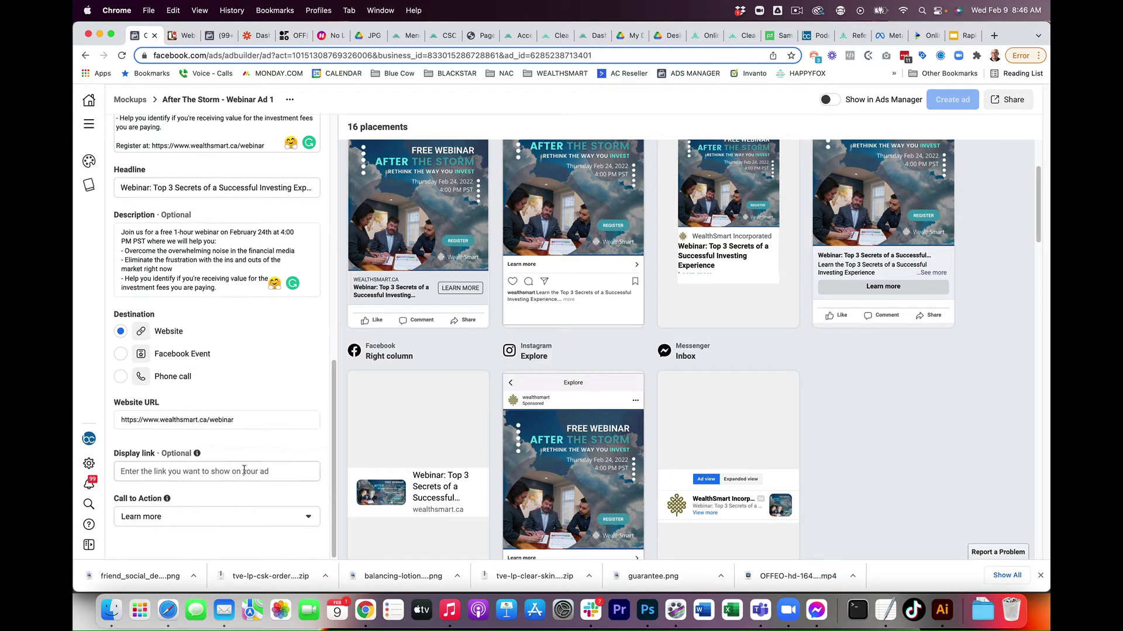
click(179, 517)
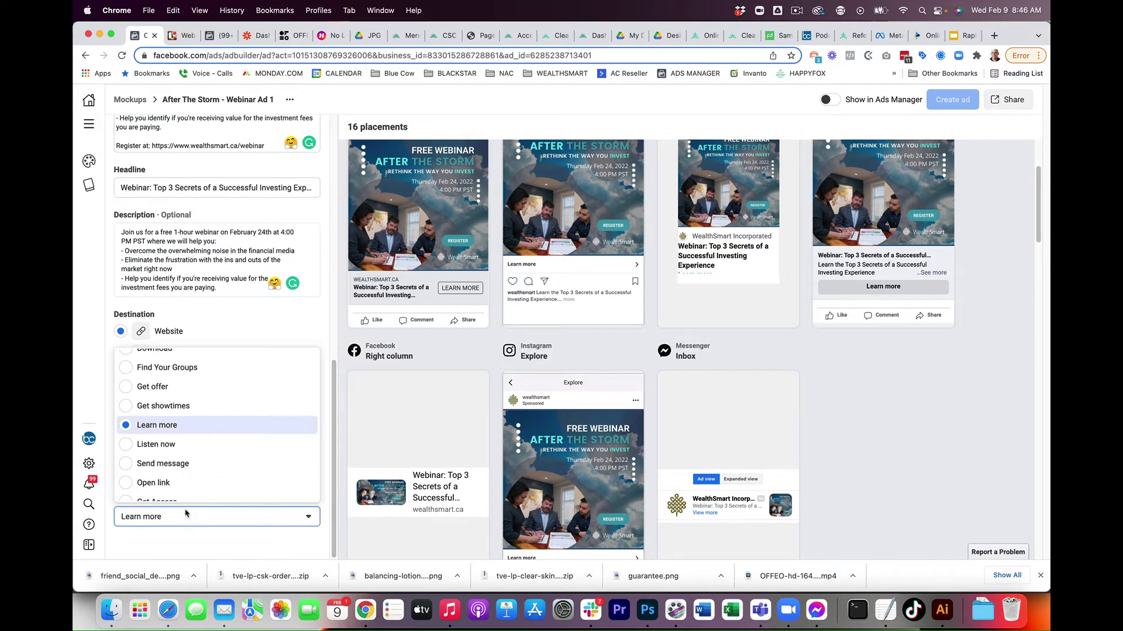
scroll(190, 439, up, 2)
scroll(193, 437, up, 2)
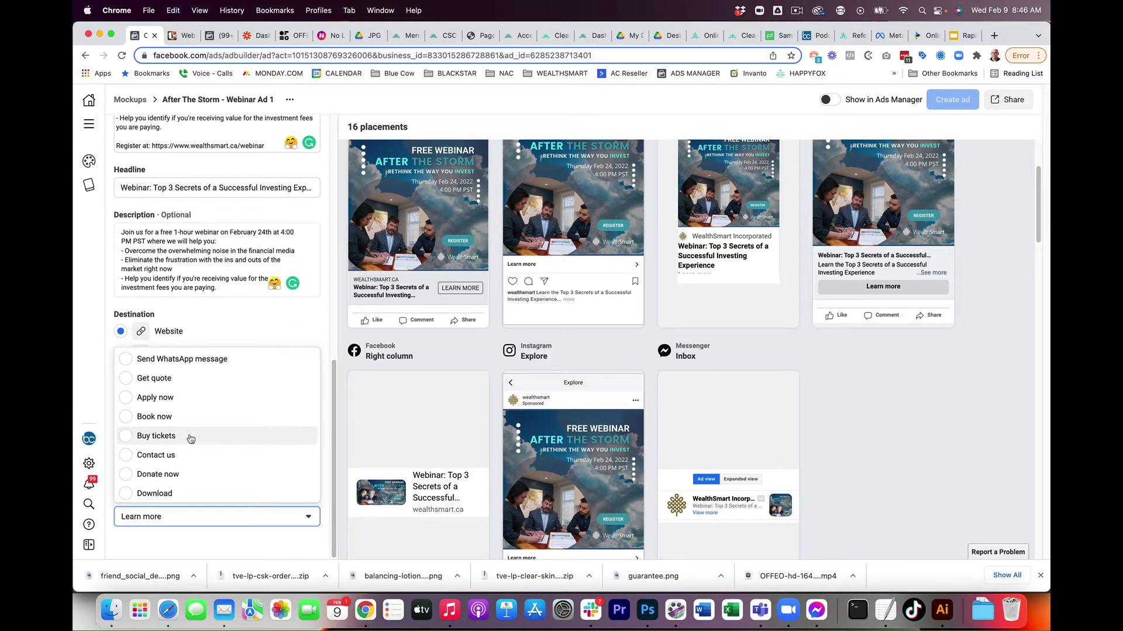
scroll(201, 434, down, 4)
scroll(204, 436, down, 4)
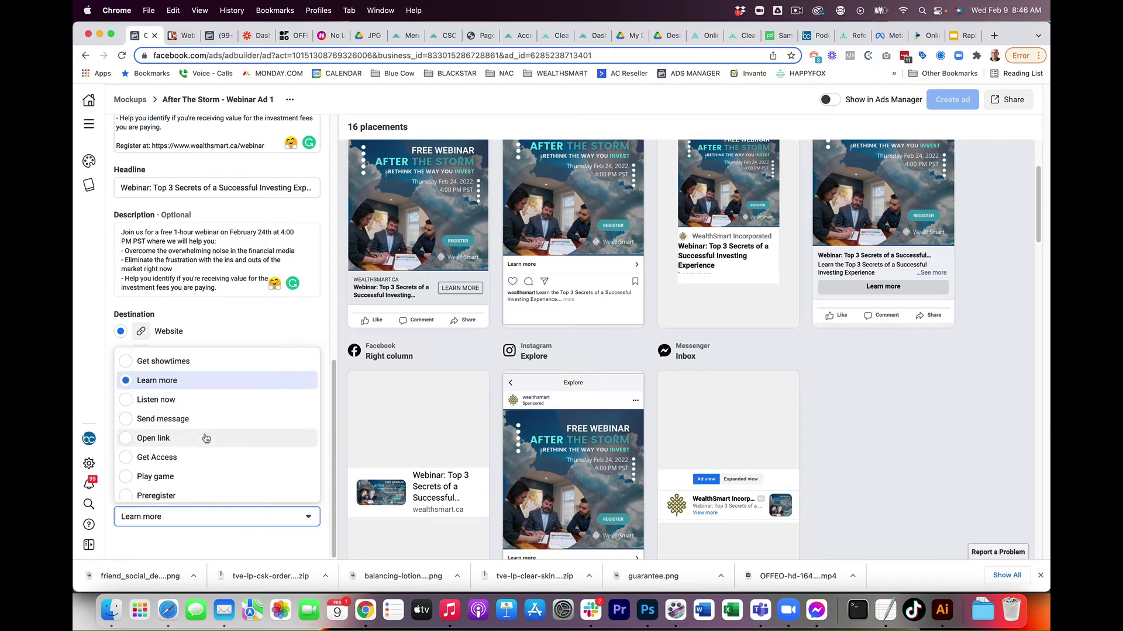
scroll(206, 438, down, 1)
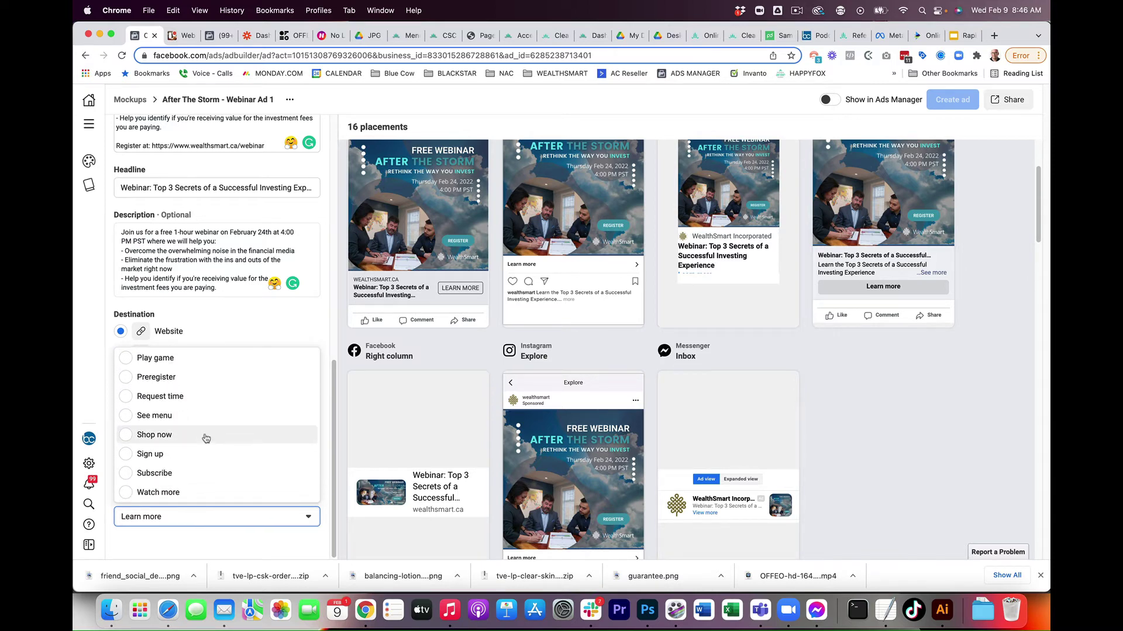
click(163, 454)
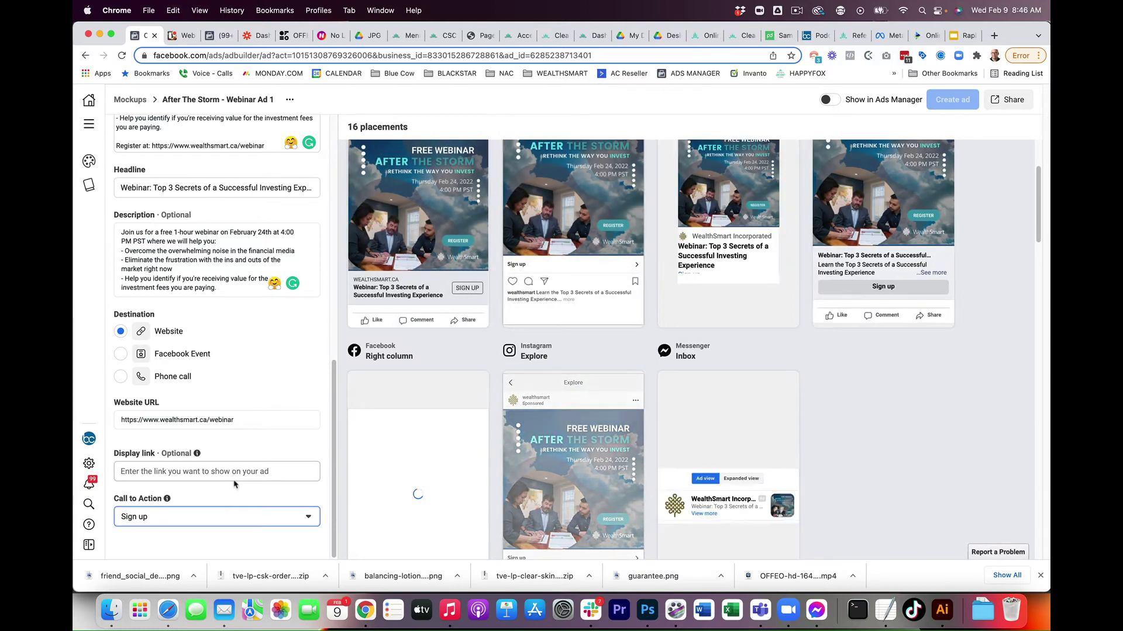
mouse_move(536, 431)
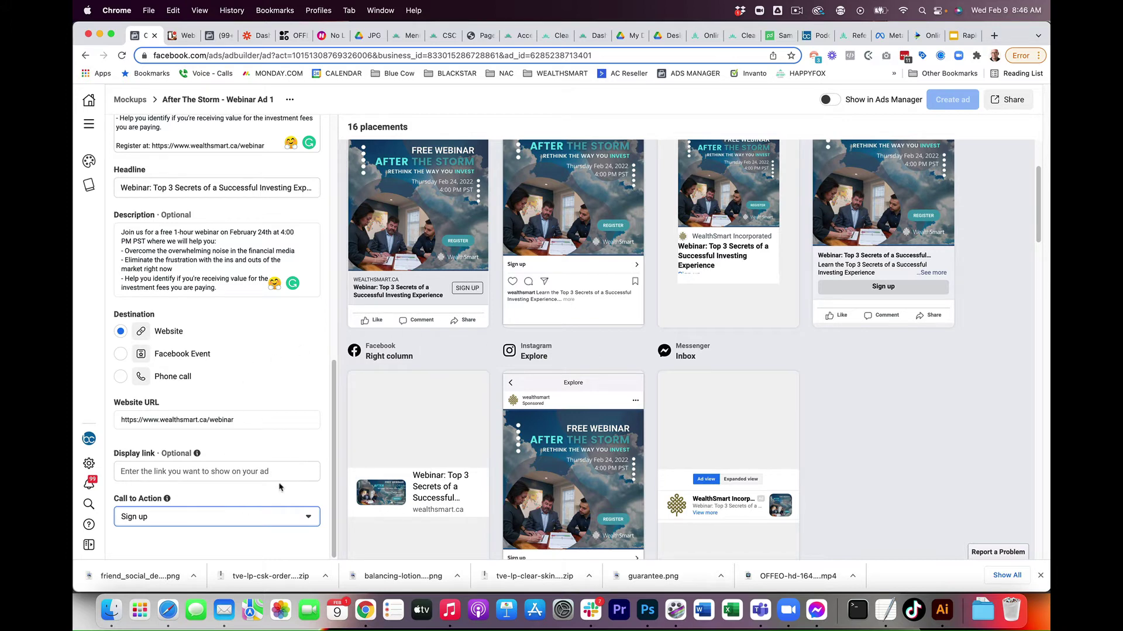
Step: Turn on Show in Ads Manager for the After The Storm - Webinar mockup
scroll(279, 486, up, 15)
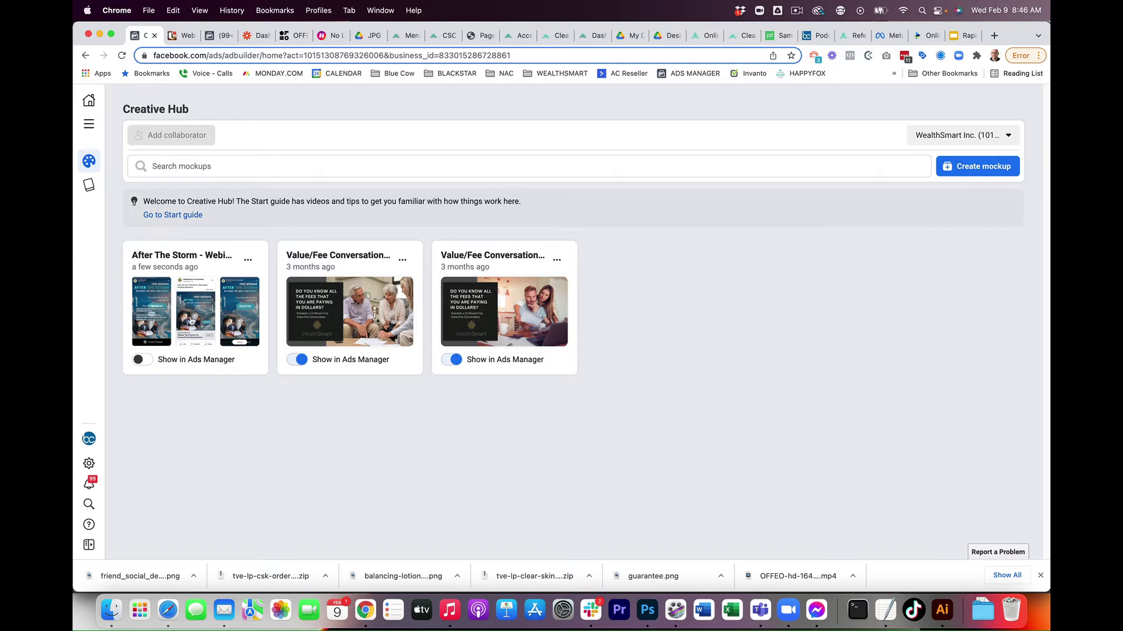
click(141, 363)
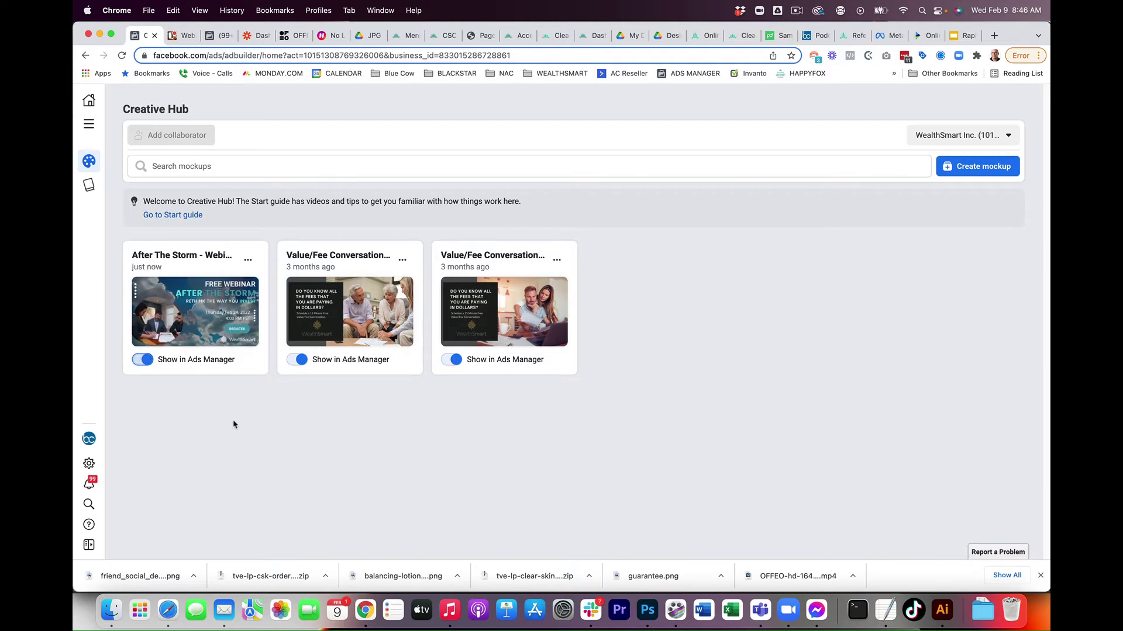
Step: Turn on link sharing for Webinar Ad 1 with a 30 Days expiry and copy the link
click(248, 261)
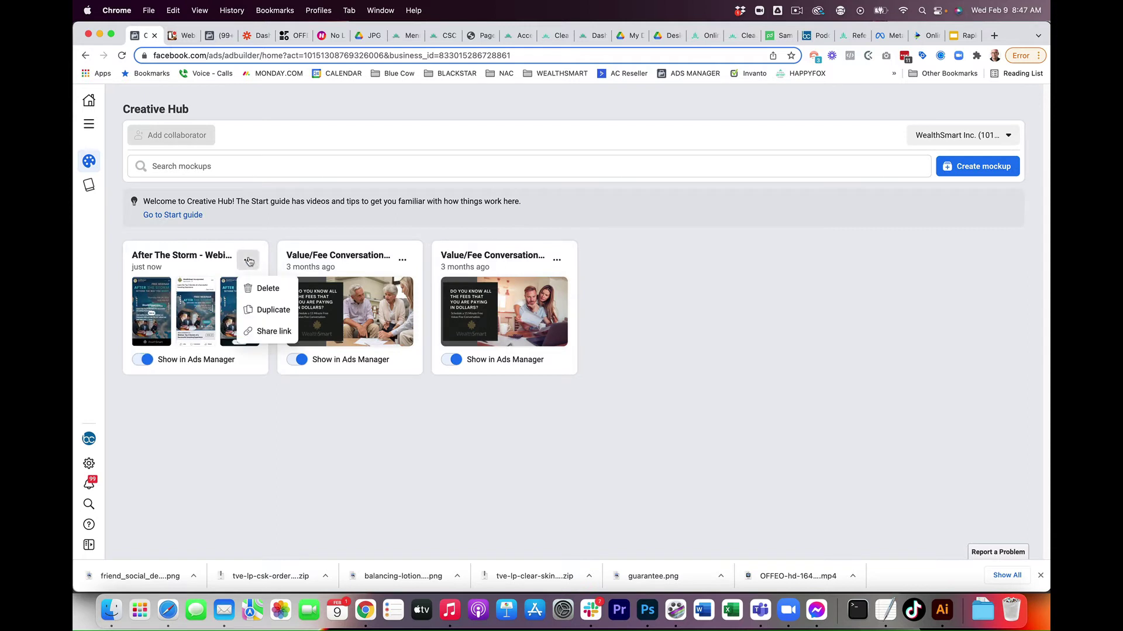
click(252, 331)
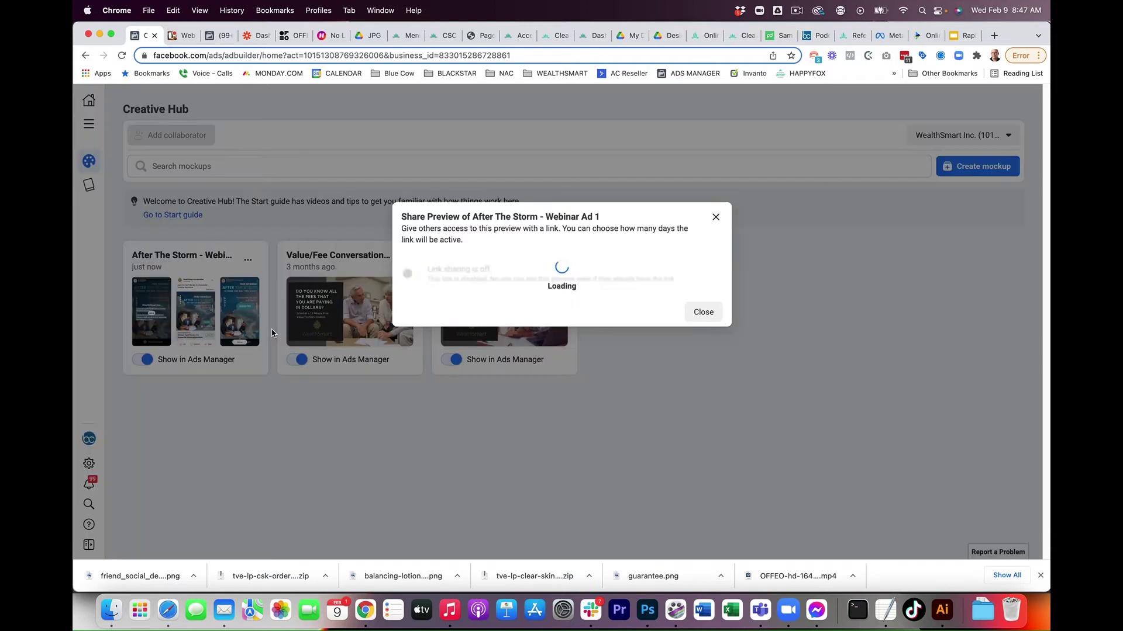
click(411, 278)
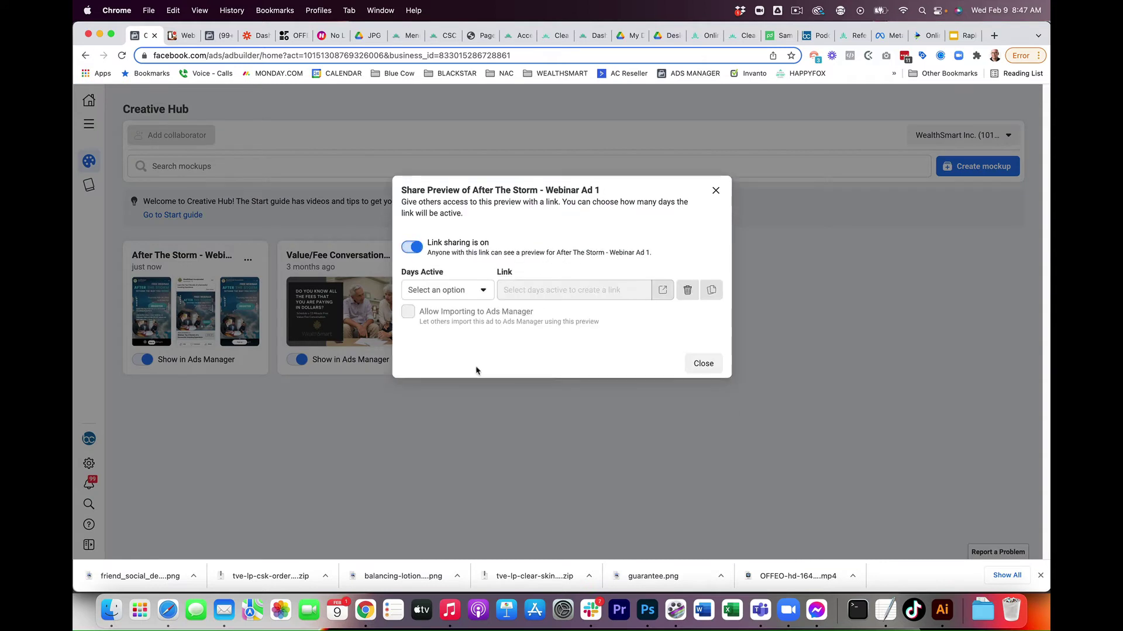
click(443, 290)
click(432, 318)
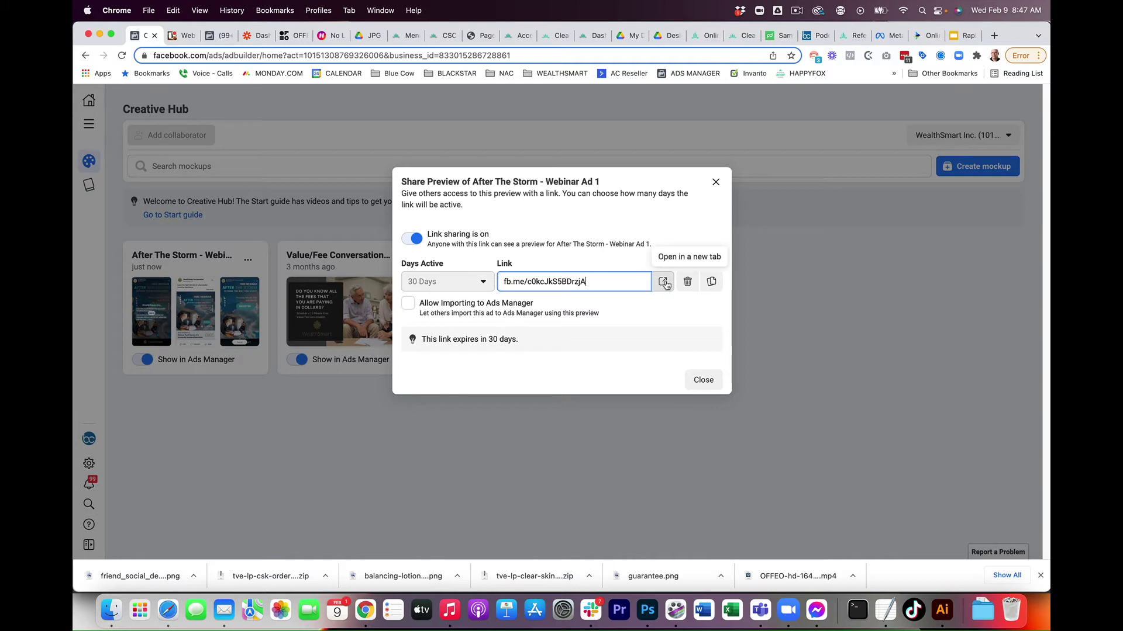
click(711, 281)
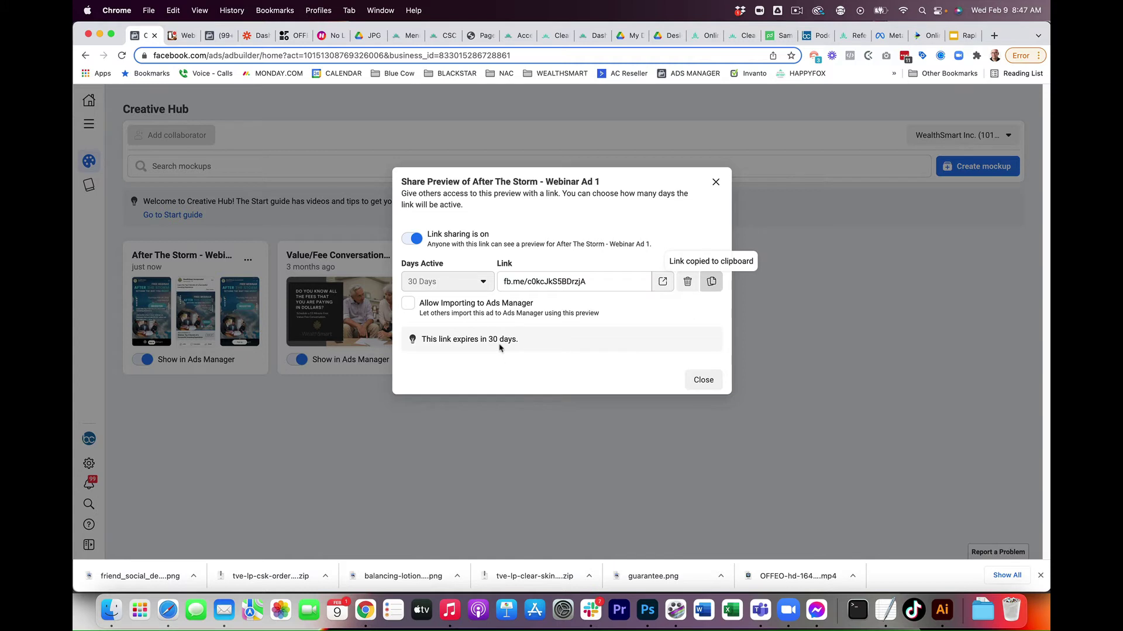
click(716, 183)
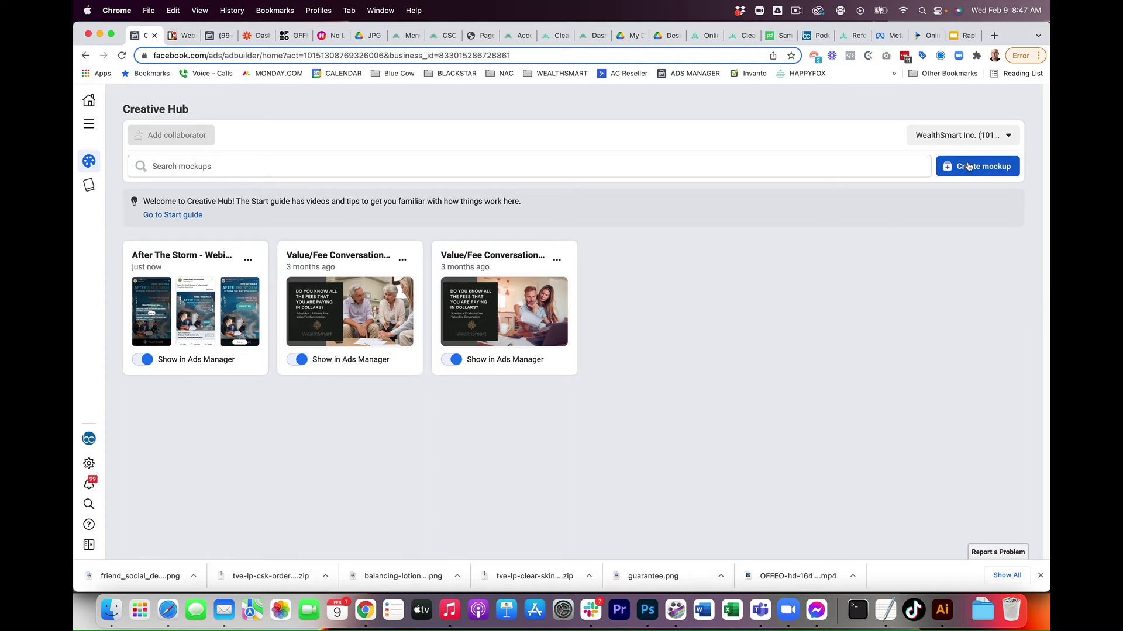
Step: Duplicate the After The Storm - Webinar Ad 1 mockup from its card menu
click(246, 261)
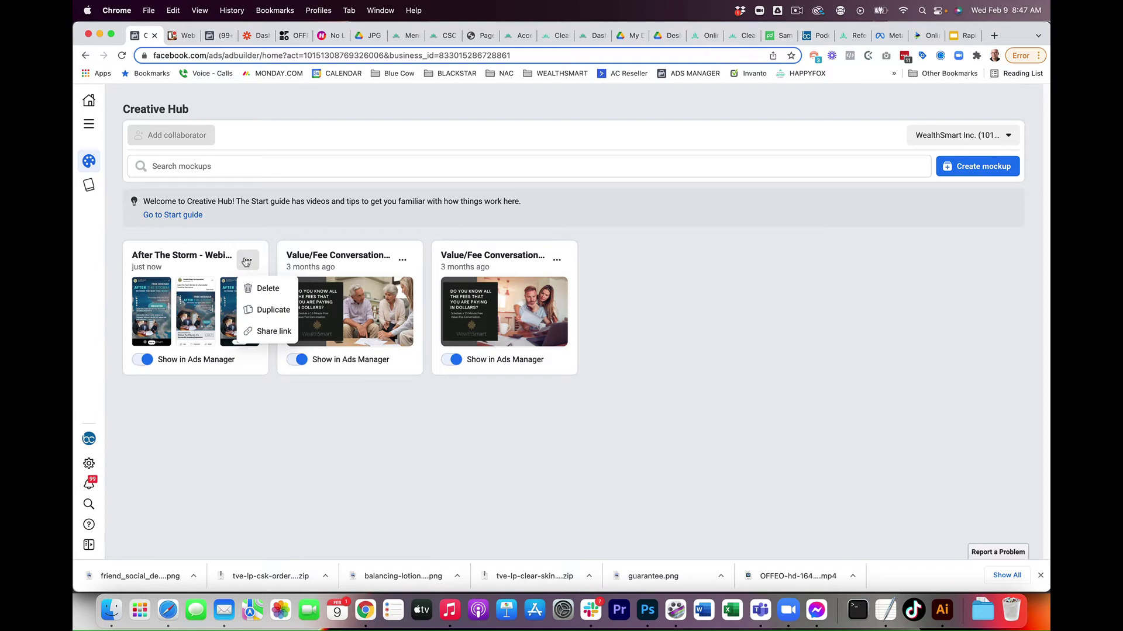
click(269, 310)
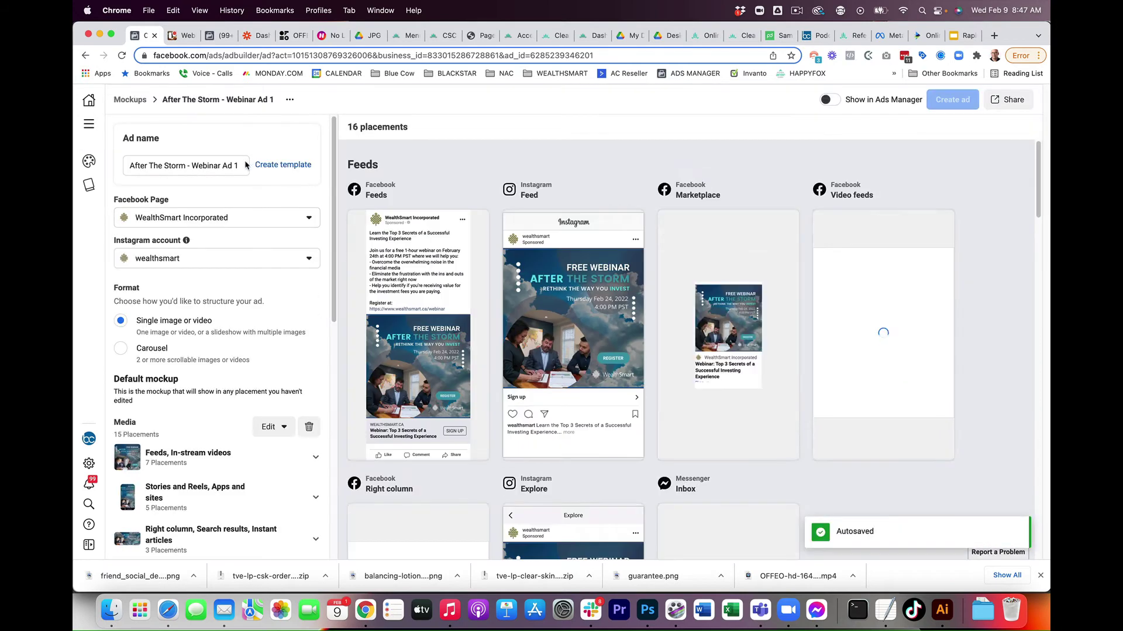
Step: Change the ad name's ending from 1 to 2, then Remove All existing media
click(236, 166)
key(BackSpace)
text(2)
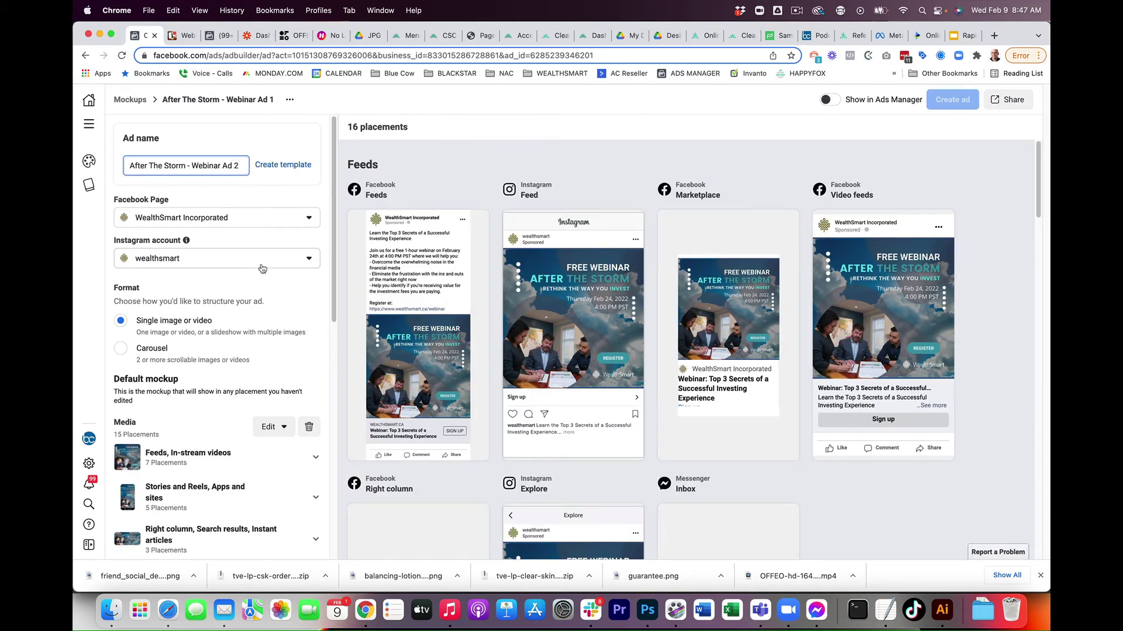
click(262, 147)
scroll(234, 275, down, 5)
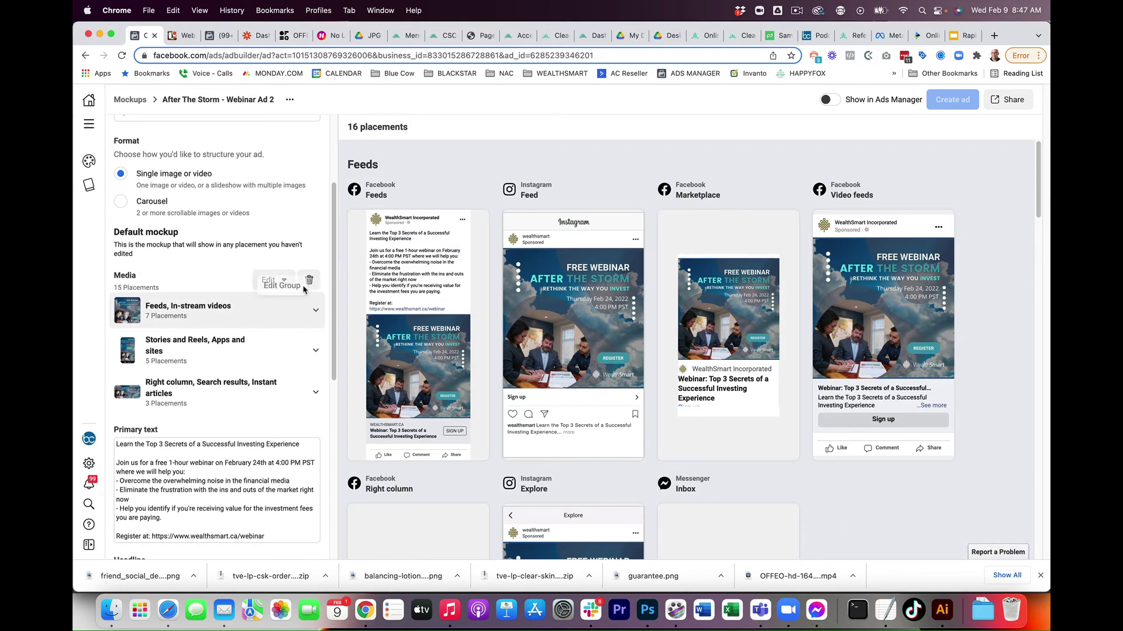
click(309, 280)
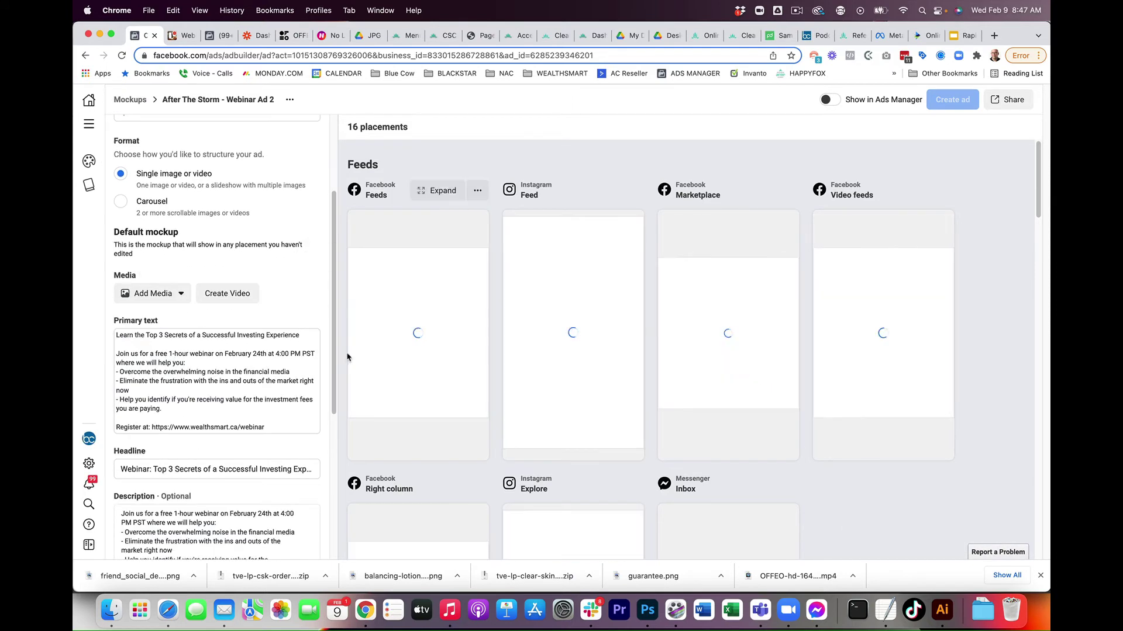
Step: Add an image by uploading 2.png to the media library and continue to cropping
click(153, 294)
click(168, 321)
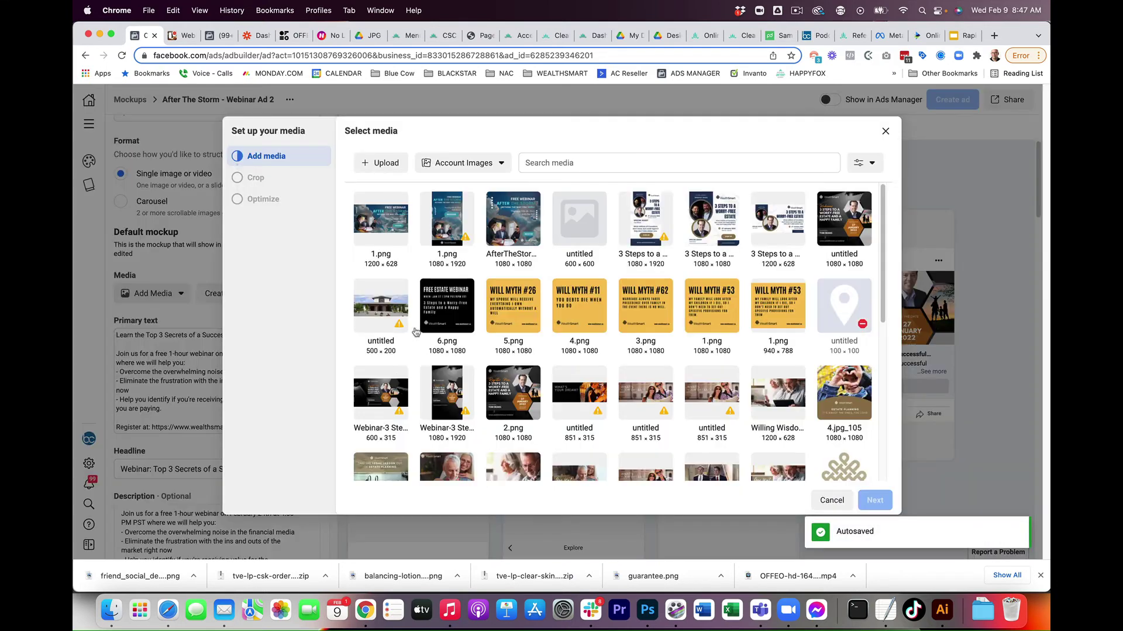
click(386, 163)
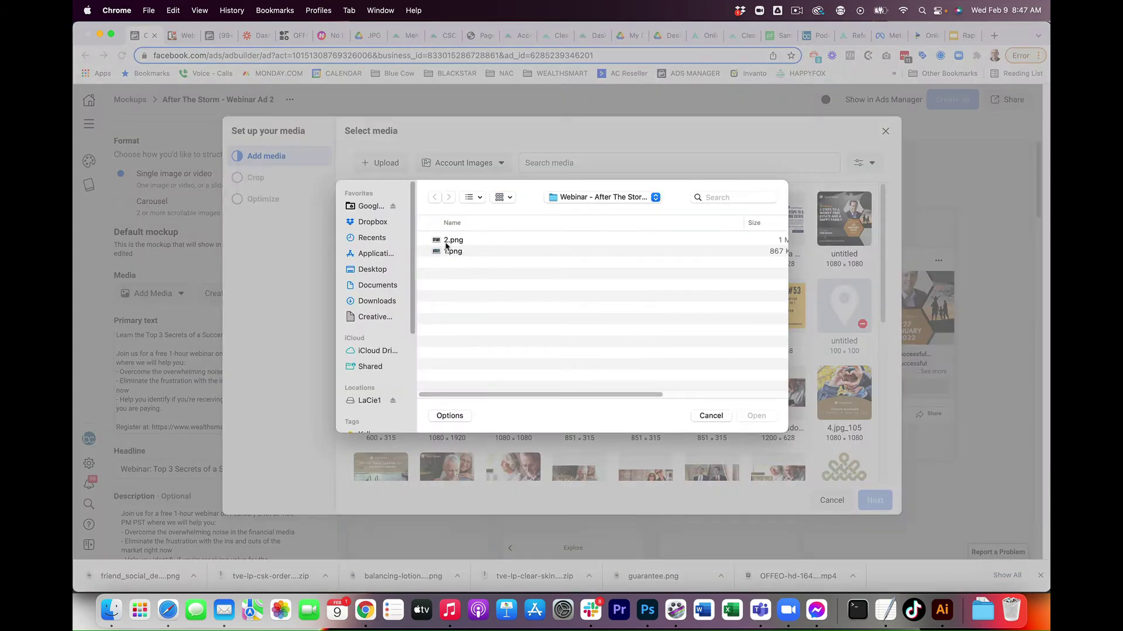
click(449, 241)
click(756, 415)
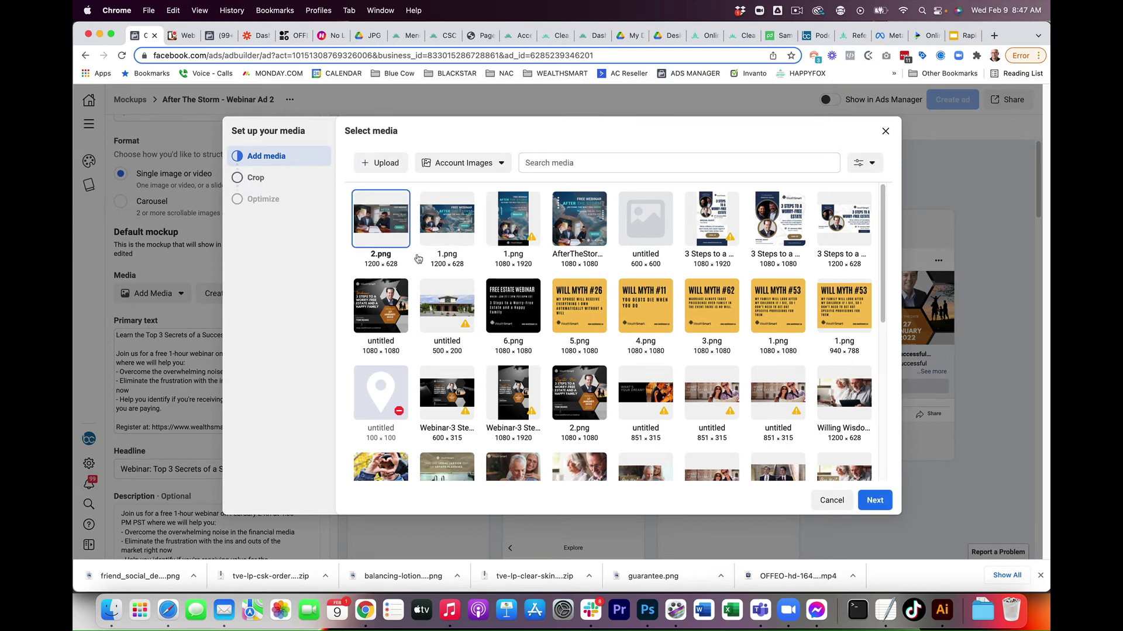
click(880, 500)
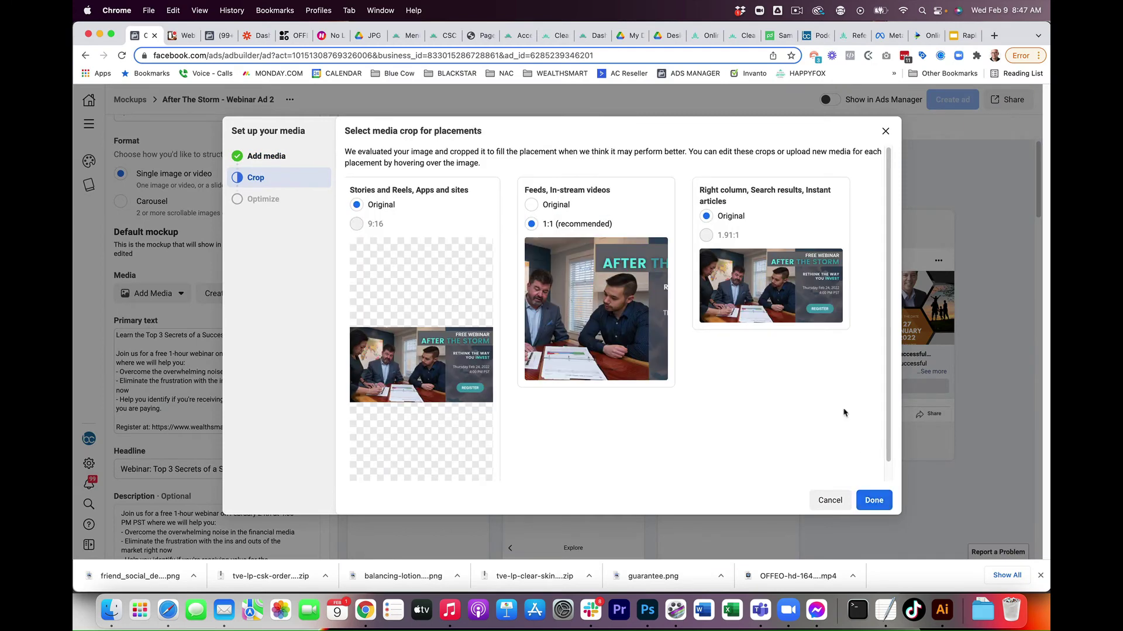
Step: Replace the Feeds image by uploading AfterTheStorm-Webinar-Ad1.png from the Downloads folder
click(637, 253)
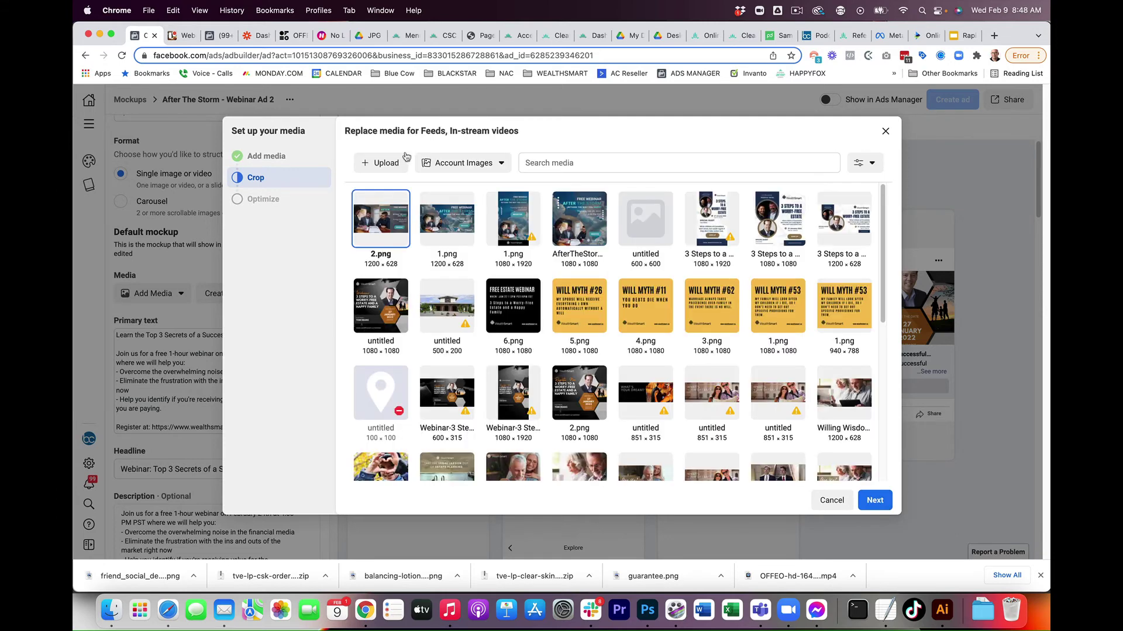
click(385, 169)
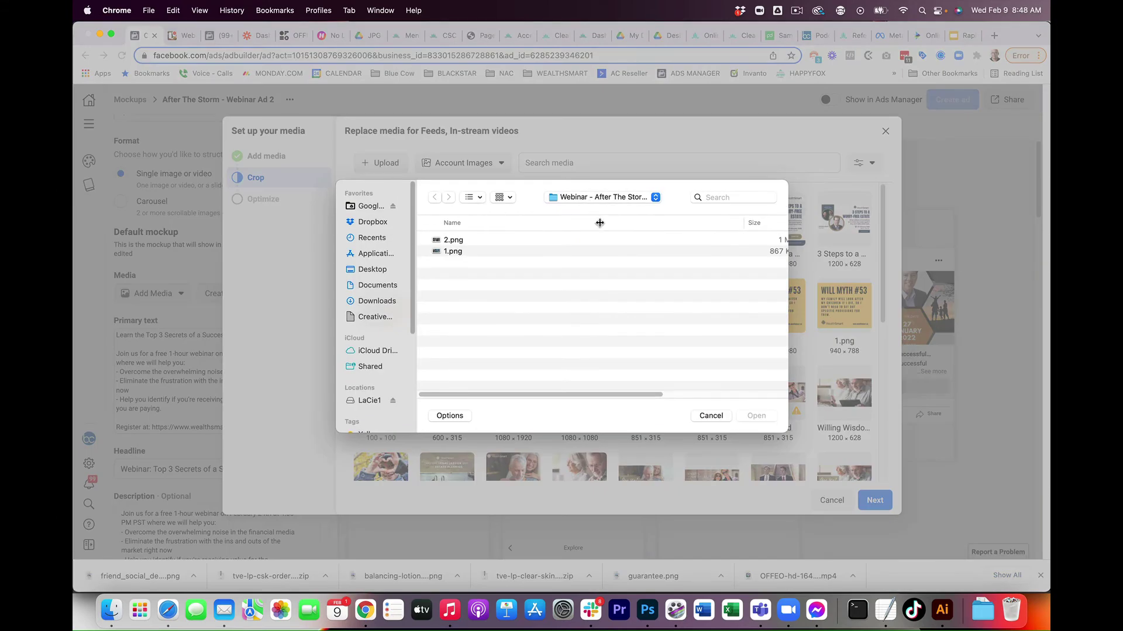
click(588, 202)
click(584, 257)
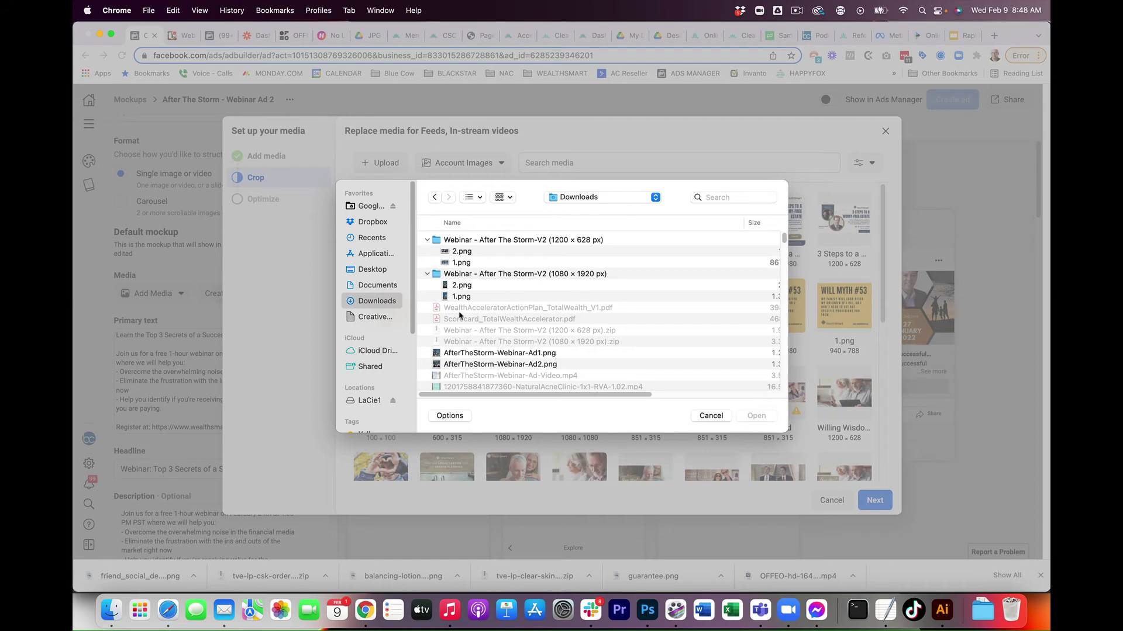
click(474, 352)
key(space)
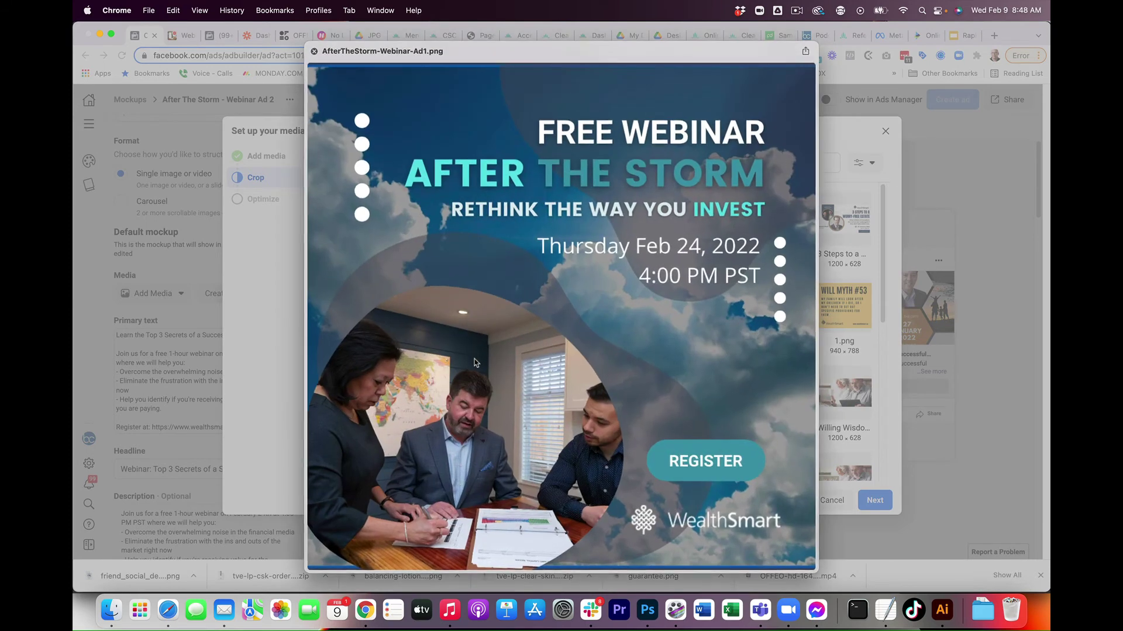
key(space)
key(Down)
key(space)
key(space)
click(772, 414)
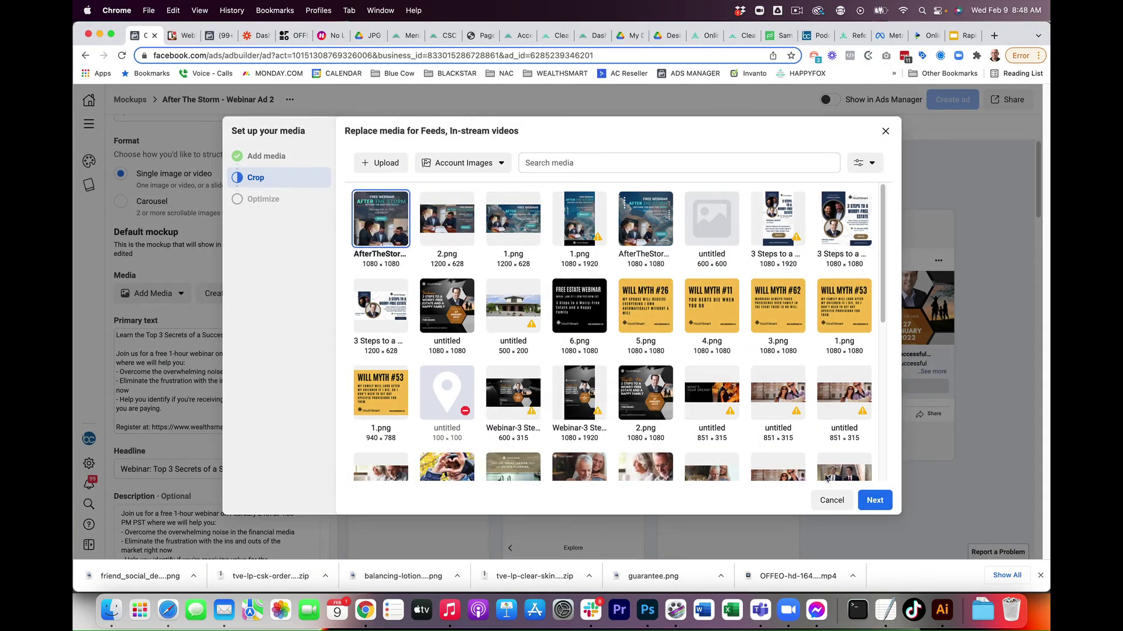
Step: Replace the Stories and Reels image with the tall 1080 × 1920 2.png upload
click(874, 500)
mouse_move(642, 316)
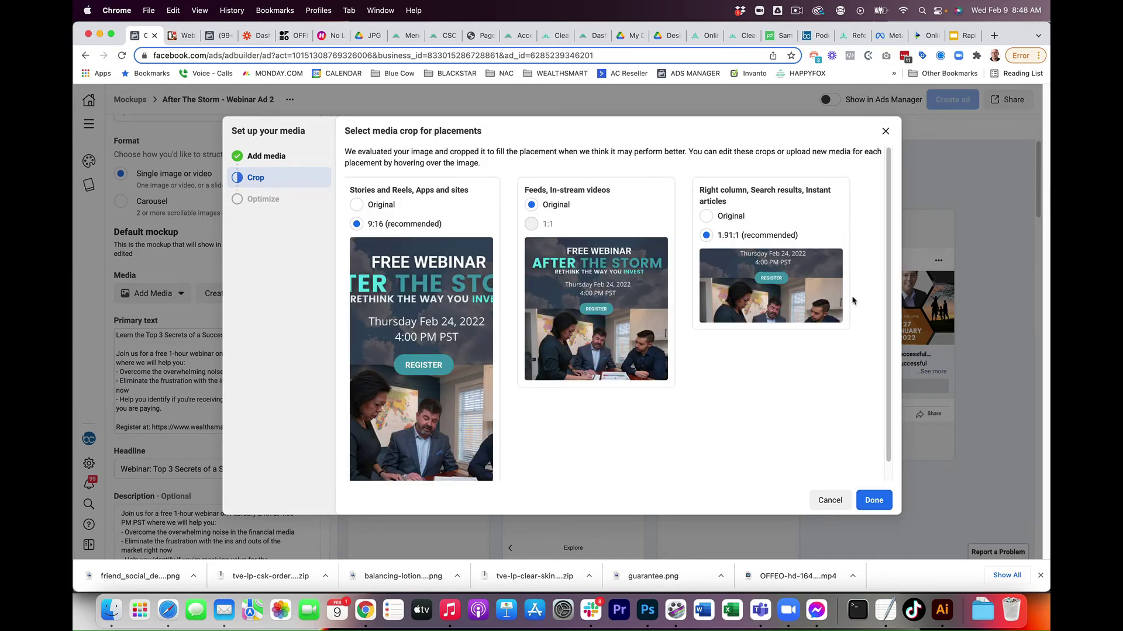
mouse_move(389, 292)
click(468, 259)
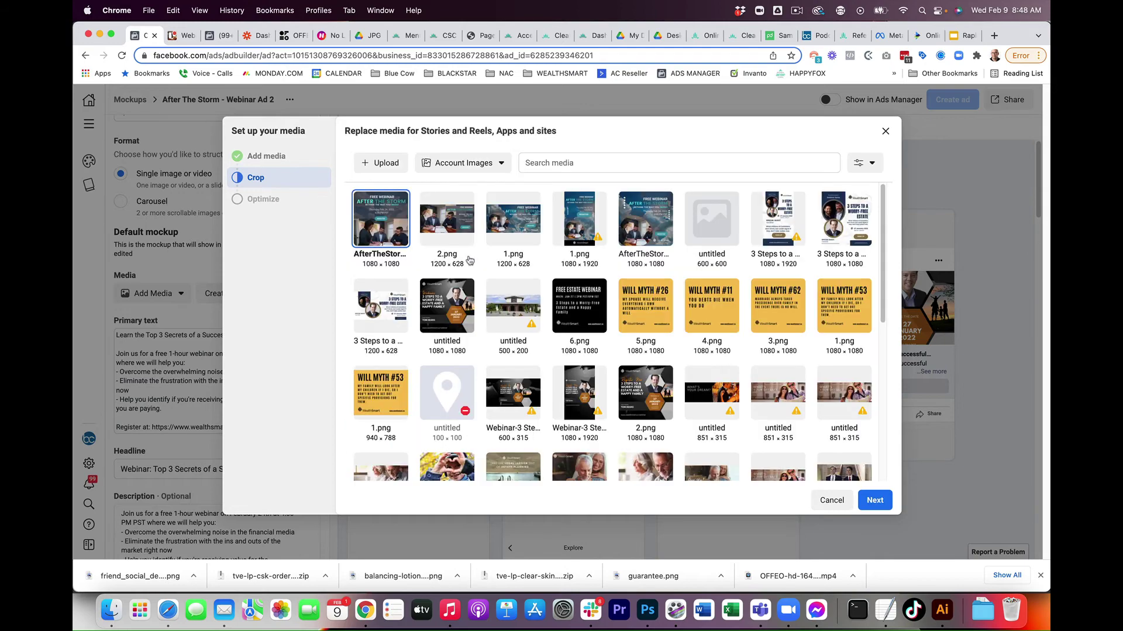
click(383, 165)
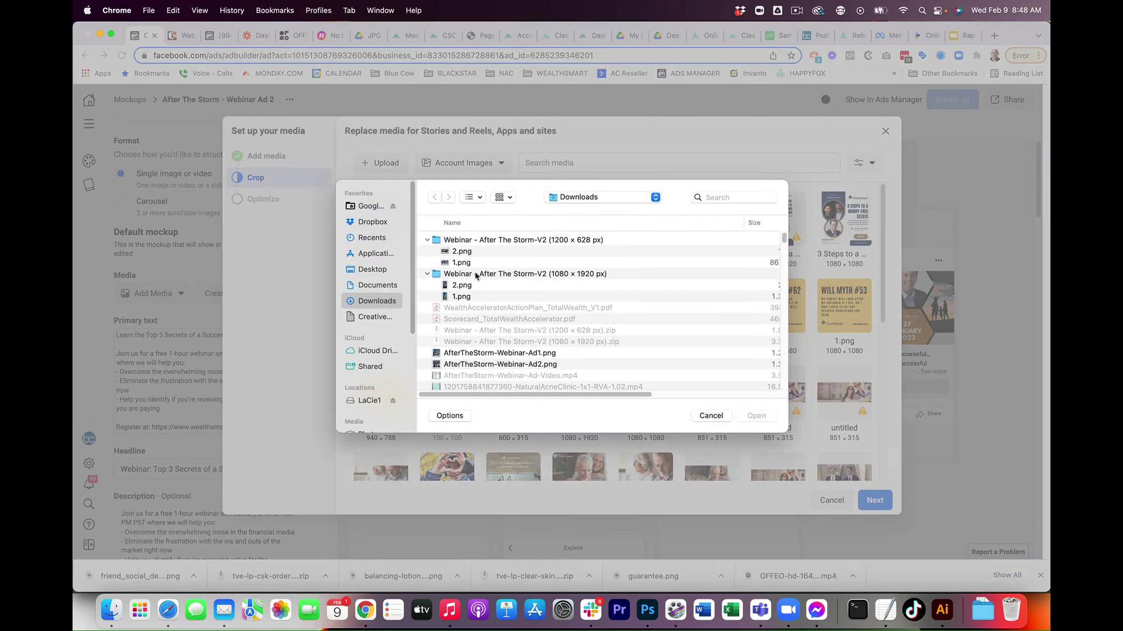
click(455, 286)
key(space)
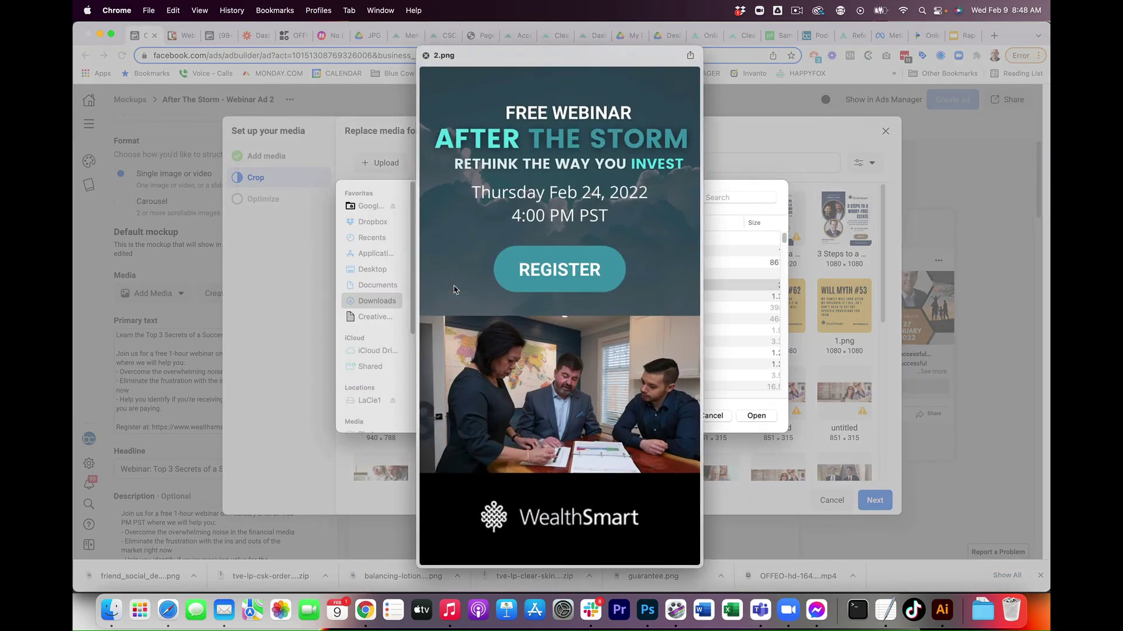
key(space)
click(752, 417)
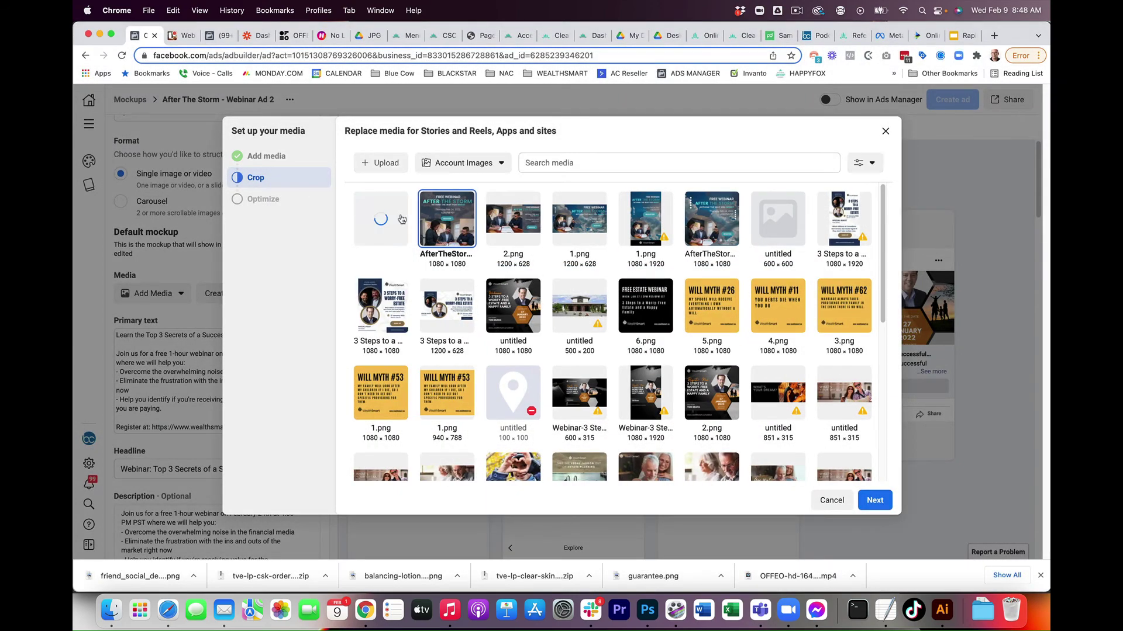
click(875, 500)
Step: Use the square After The Storm image for Feeds and wide 1200 × 628 2.png for right column
mouse_move(441, 338)
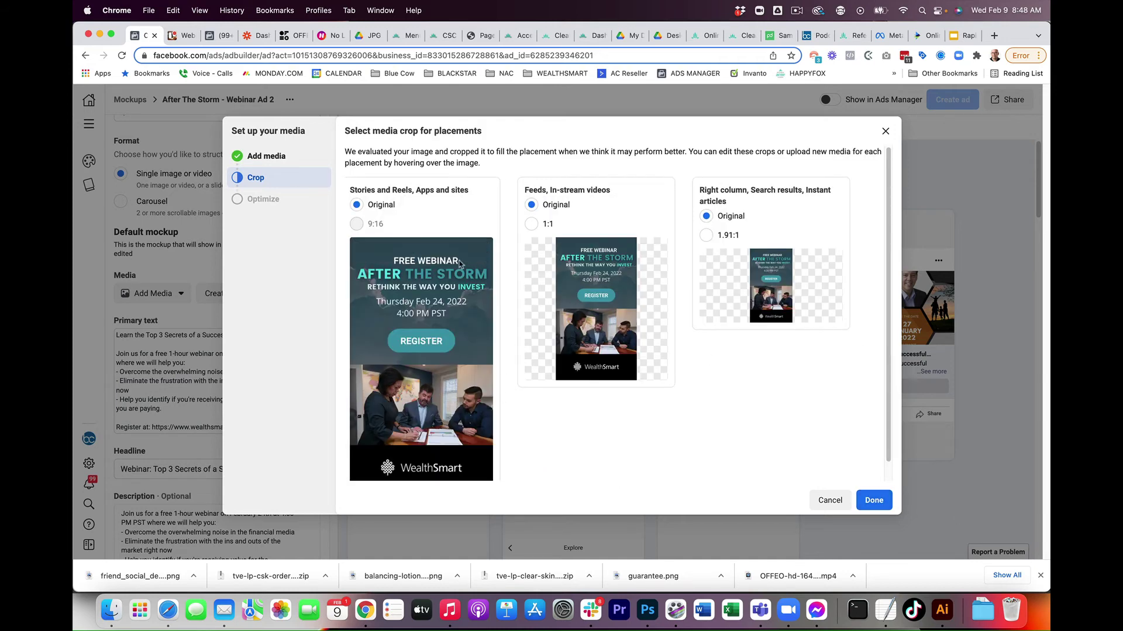
click(624, 252)
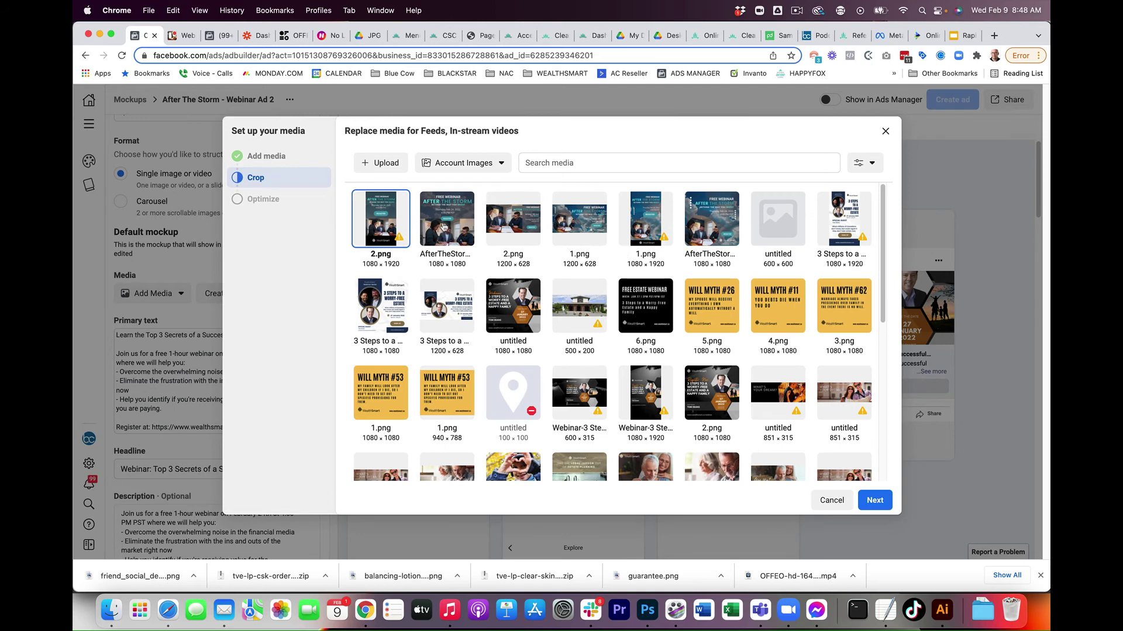
click(443, 227)
click(875, 500)
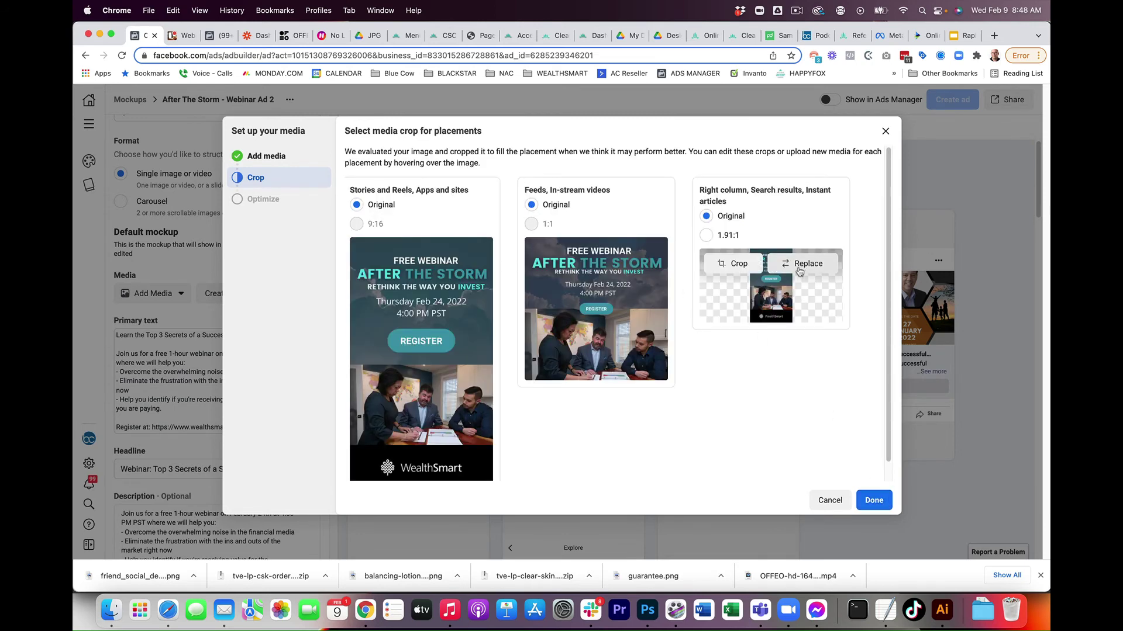
click(799, 266)
click(507, 221)
click(875, 500)
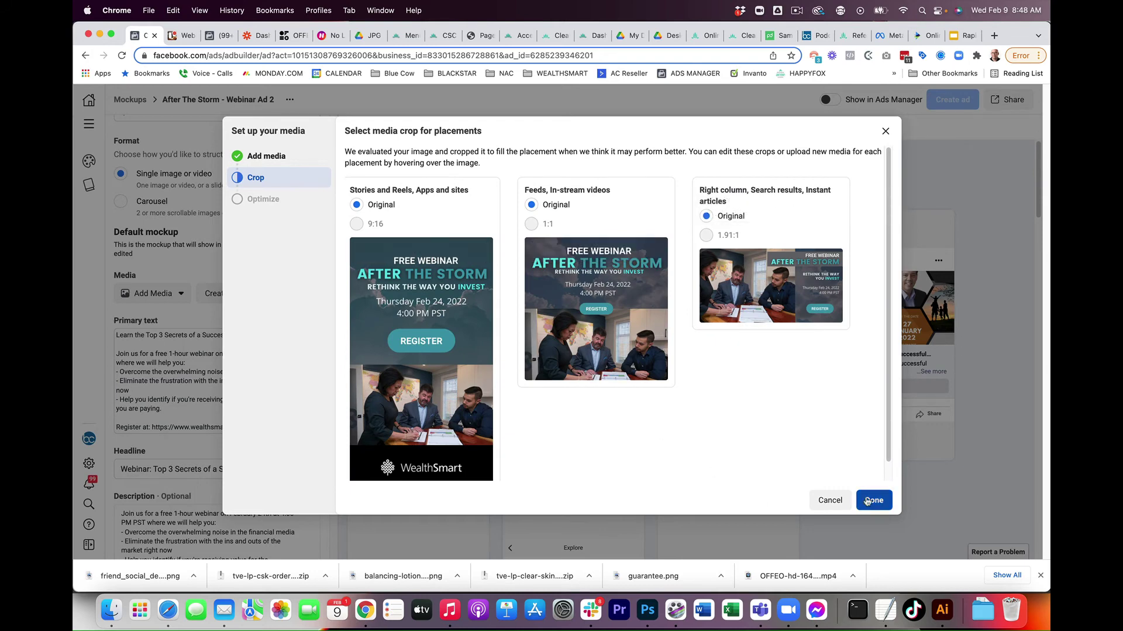
click(872, 500)
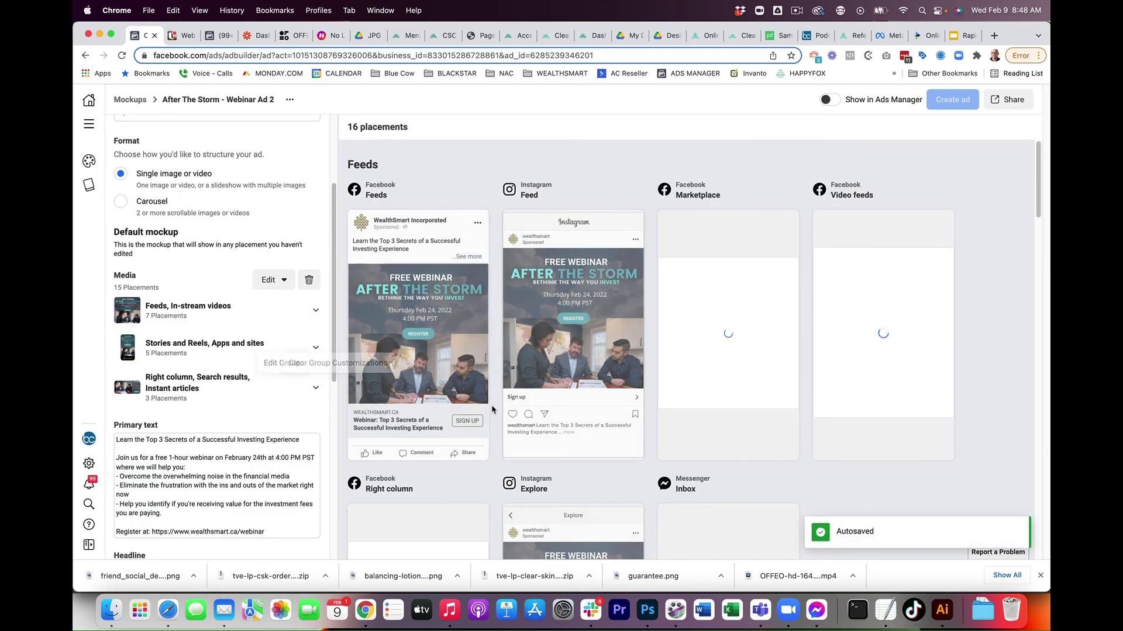
Step: Return to the mockups list via the sidebar and duplicate Webinar Ad 2
scroll(217, 433, down, 10)
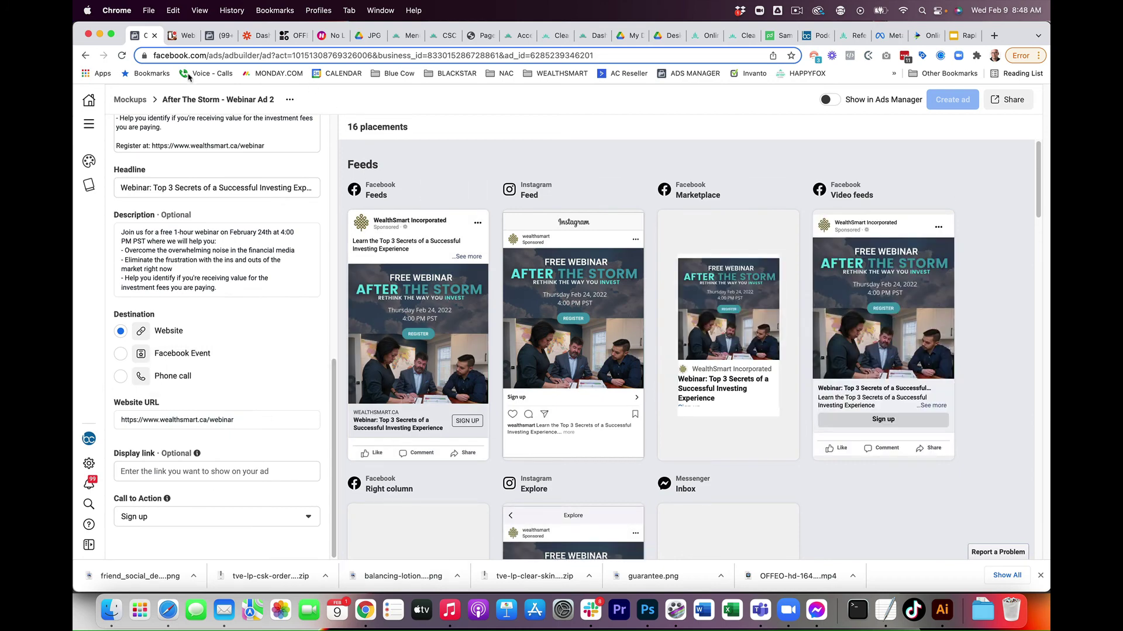
click(127, 100)
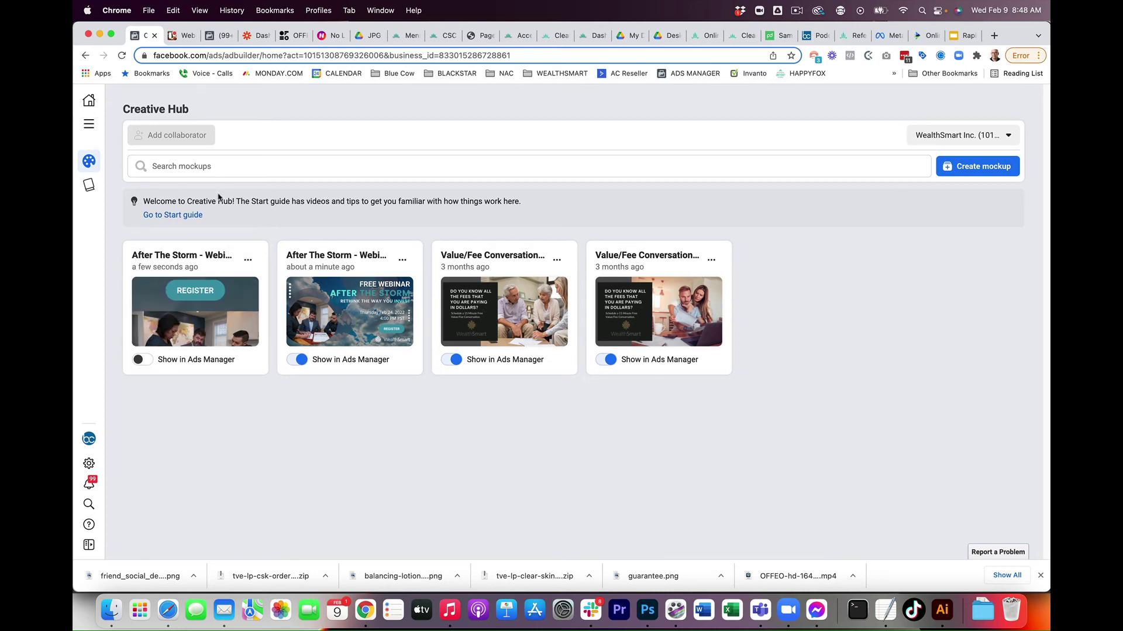
click(248, 261)
click(270, 310)
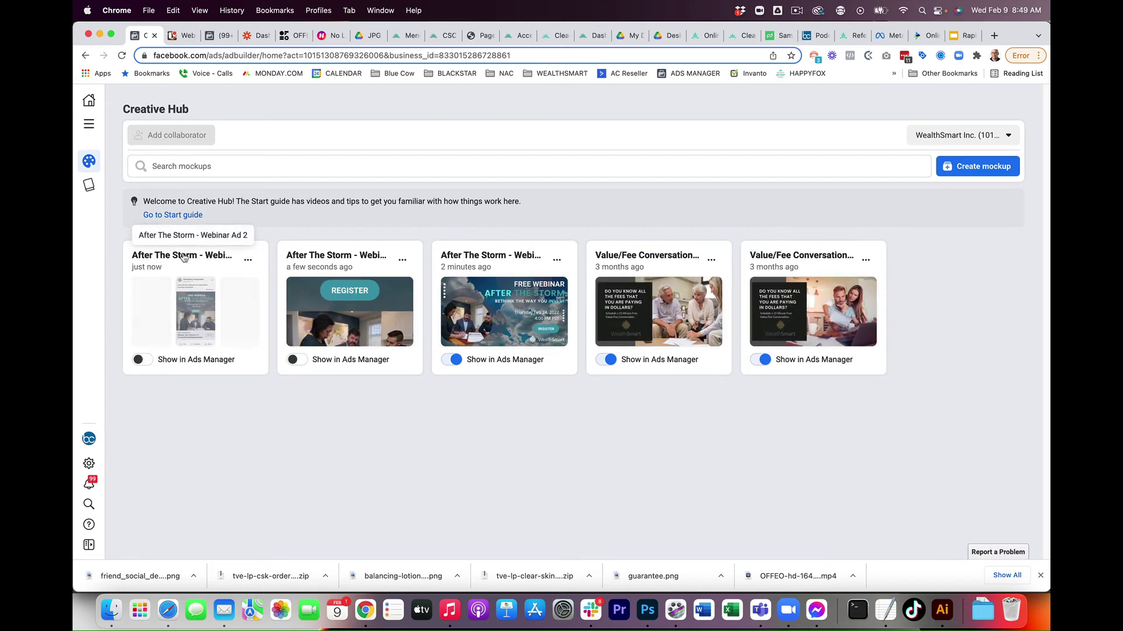
Step: Open the duplicated mockup and change the ad name's ending from 2 to 3
click(194, 258)
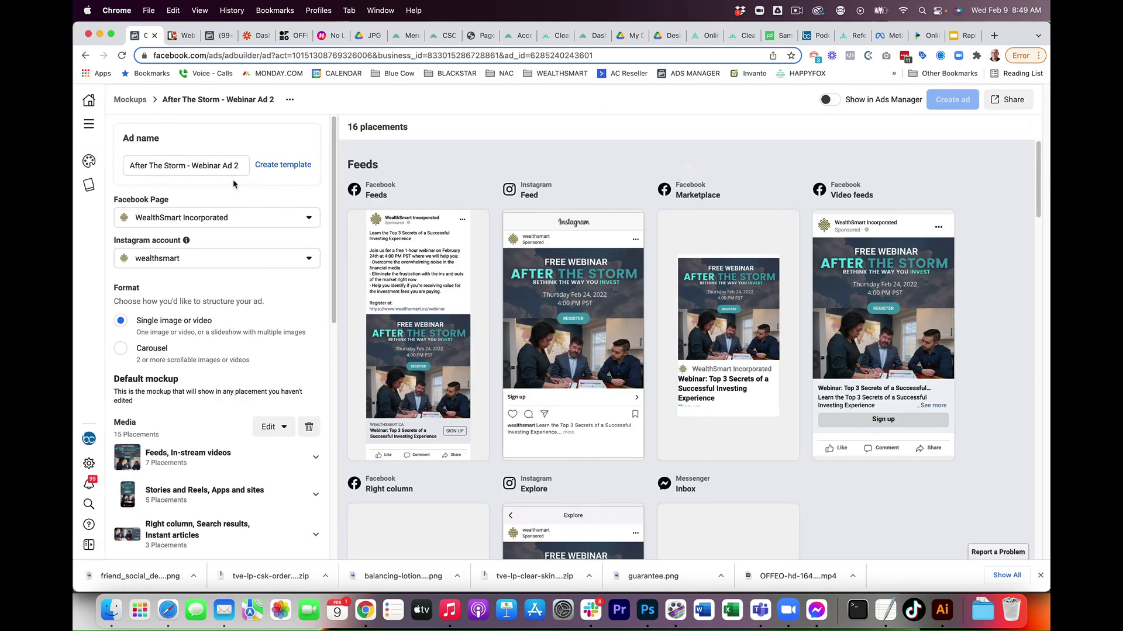
double_click(237, 166)
text(3)
Step: Delete the copied image media and bring up the Add Media choices
scroll(292, 418, down, 1)
click(309, 409)
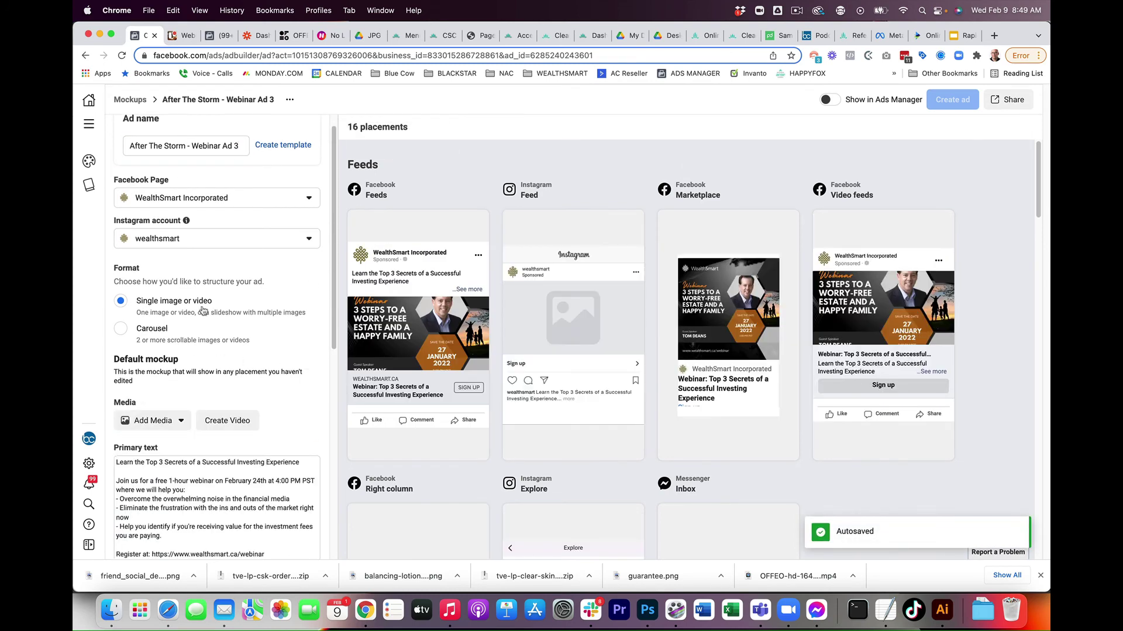
scroll(176, 328, down, 3)
click(125, 339)
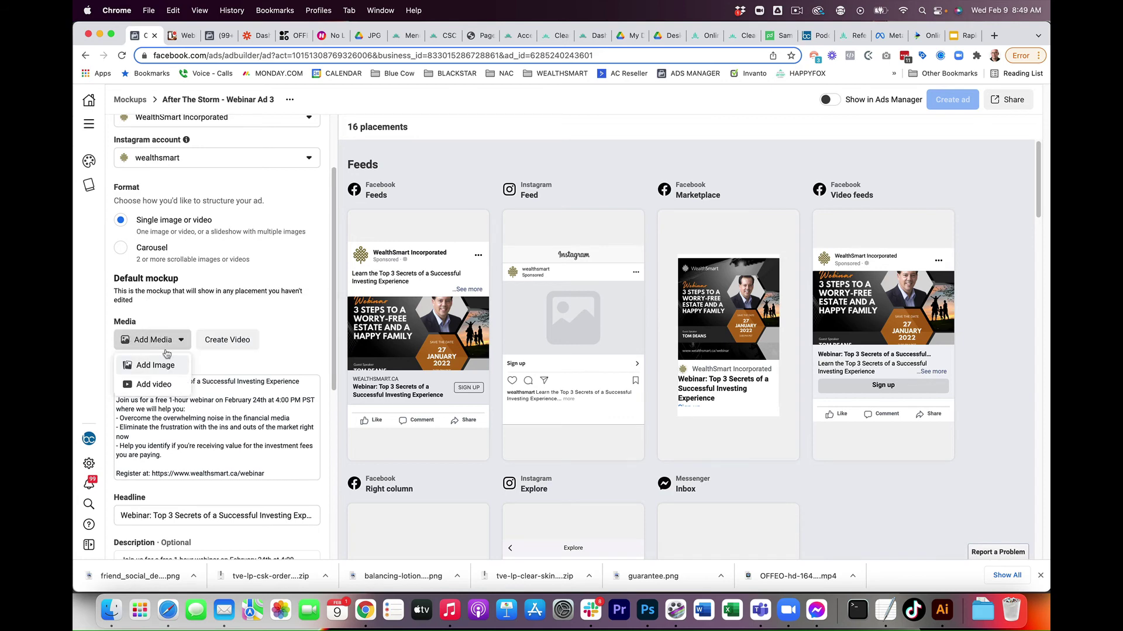
Step: Upload AfterTheStorm-Webinar-Ad-Video.mp4 from Downloads as the ad's video
click(154, 384)
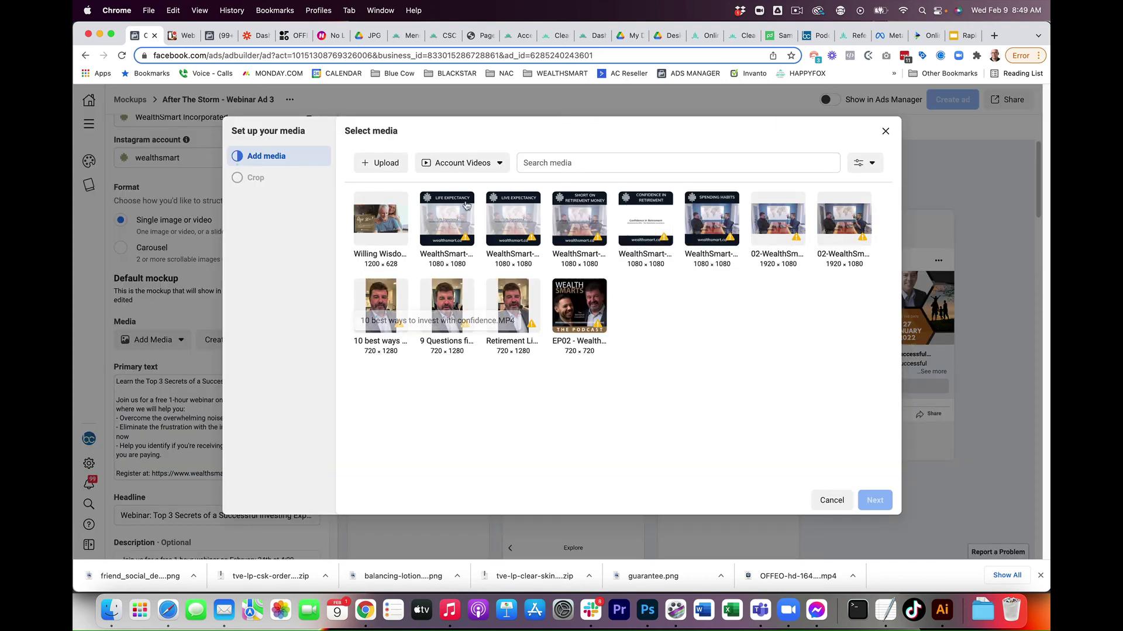
click(386, 164)
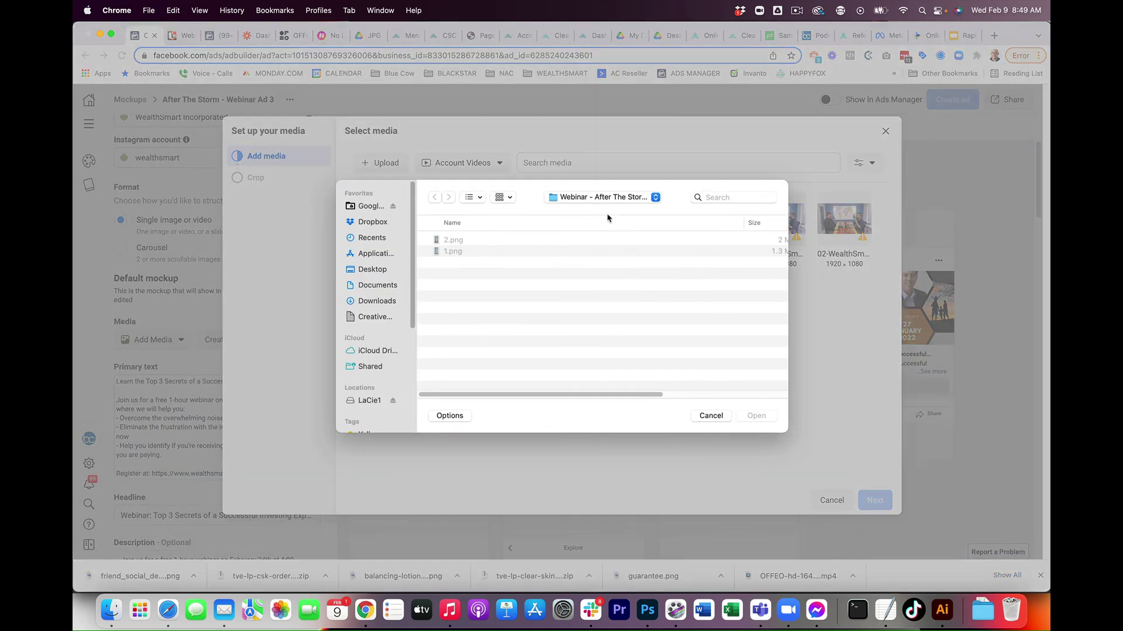
click(591, 199)
click(643, 299)
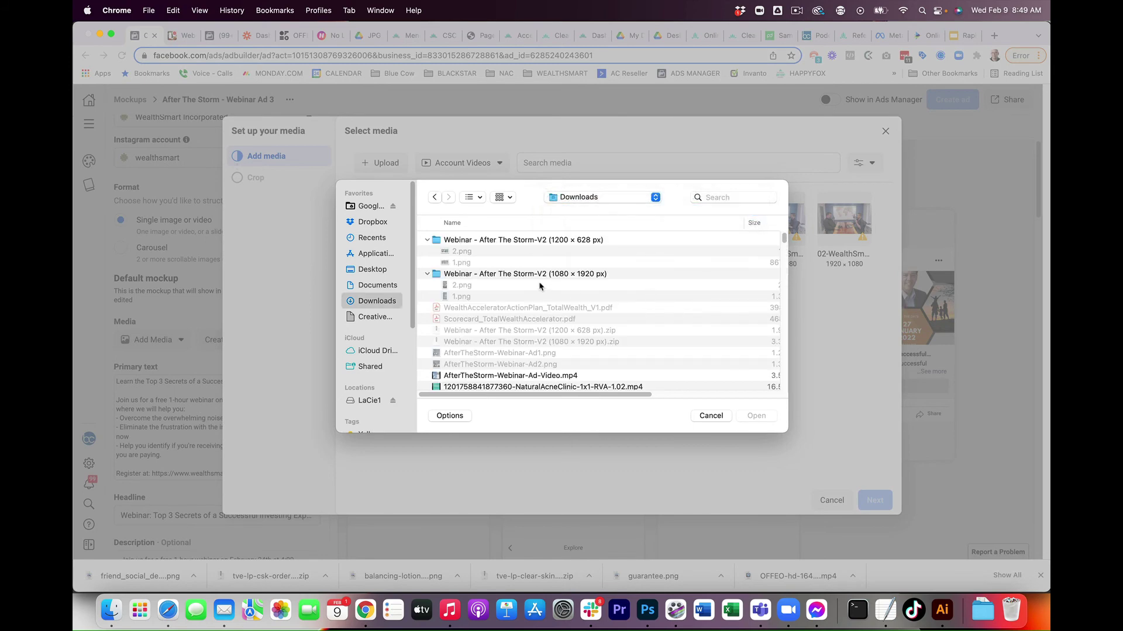
scroll(514, 368, down, 1)
click(524, 367)
click(757, 416)
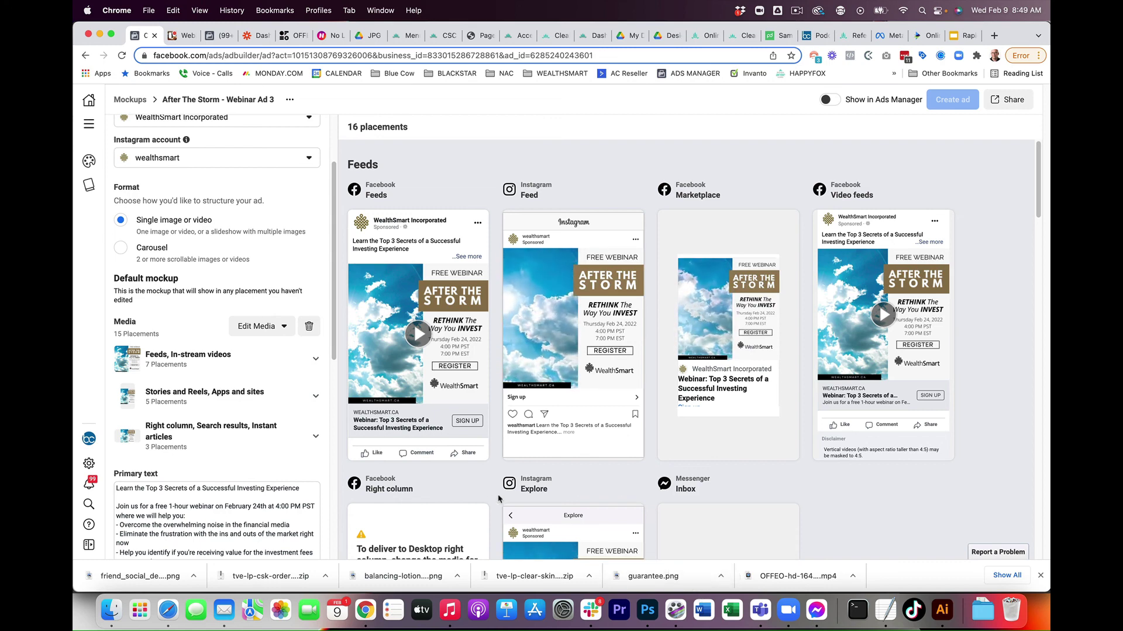
Step: Switch on Show in Ads Manager for the new video mockup, Webinar Ad 3
scroll(152, 134, up, 3)
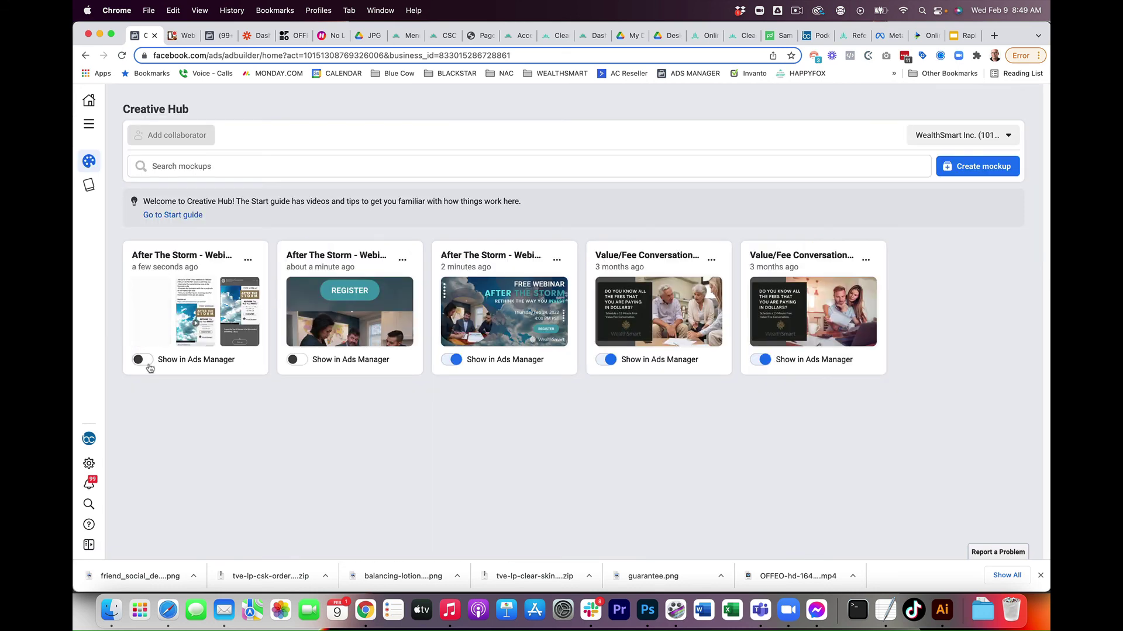
click(143, 360)
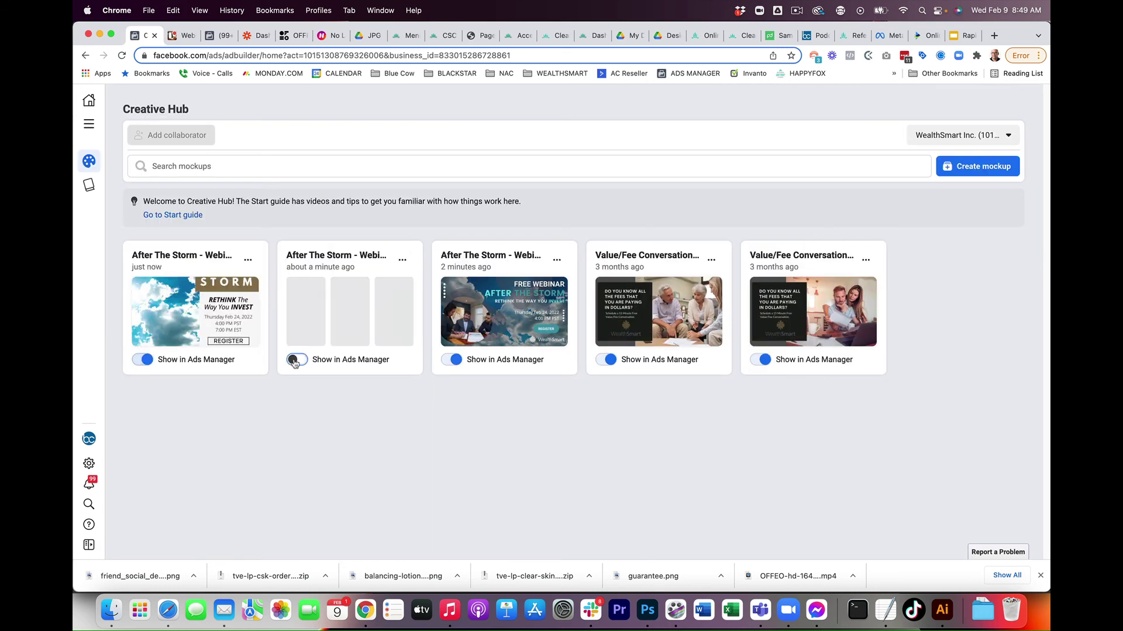